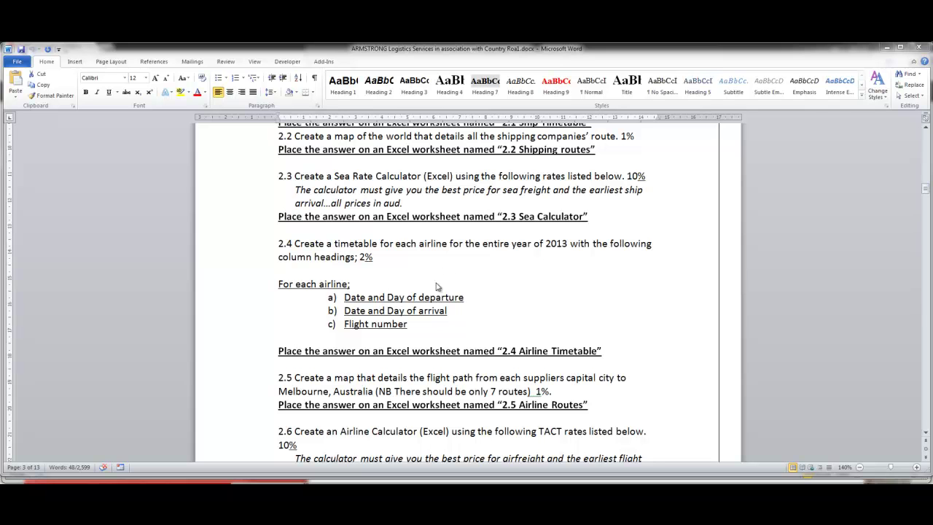
- Copy the airline rows of the Air Transport Data table from the Word brief
left_click(280, 248, "shift")
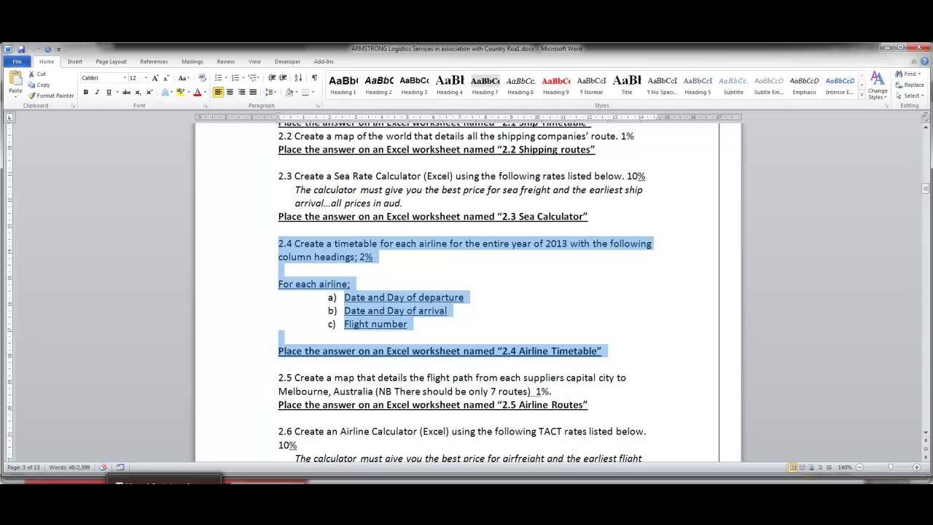
key("alt+Tab")
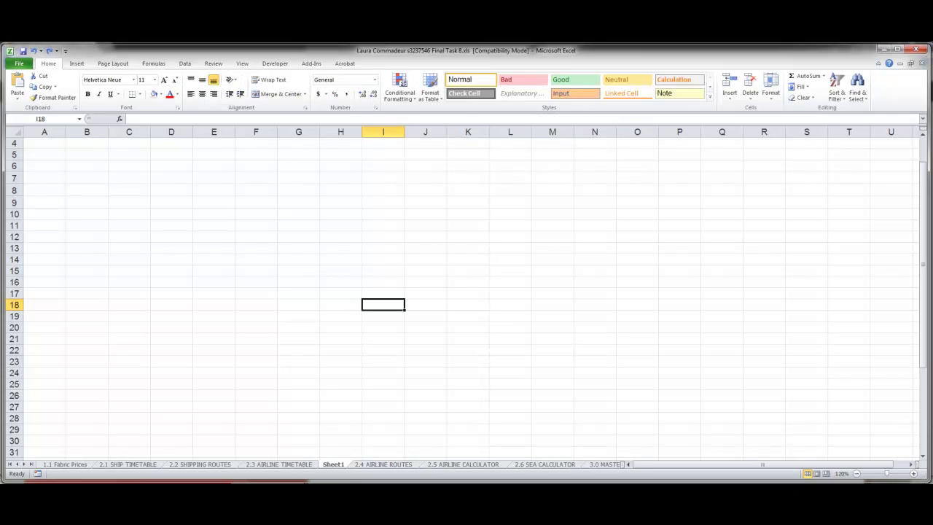
key("alt+Tab")
scroll(420, 350, "down", 10)
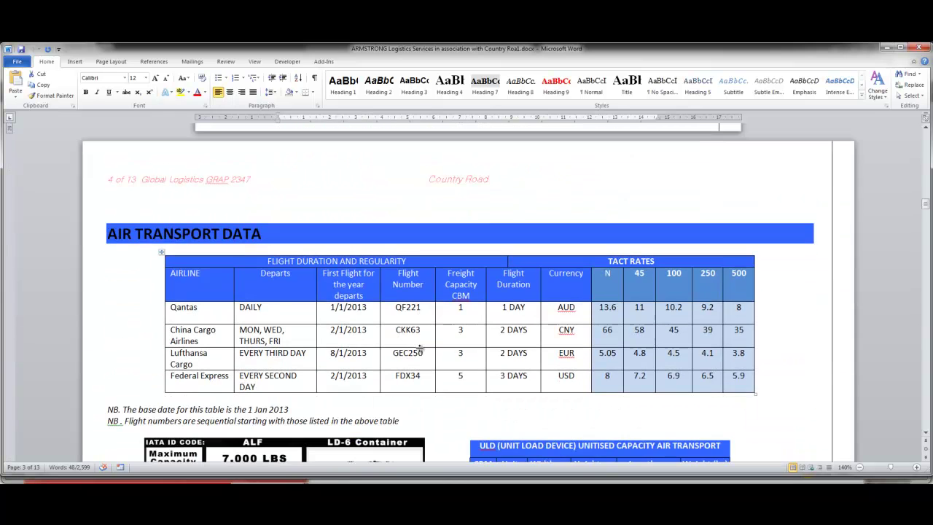
scroll(420, 350, "down", 1)
left_click_drag(159, 249, 573, 356)
right_click(578, 350)
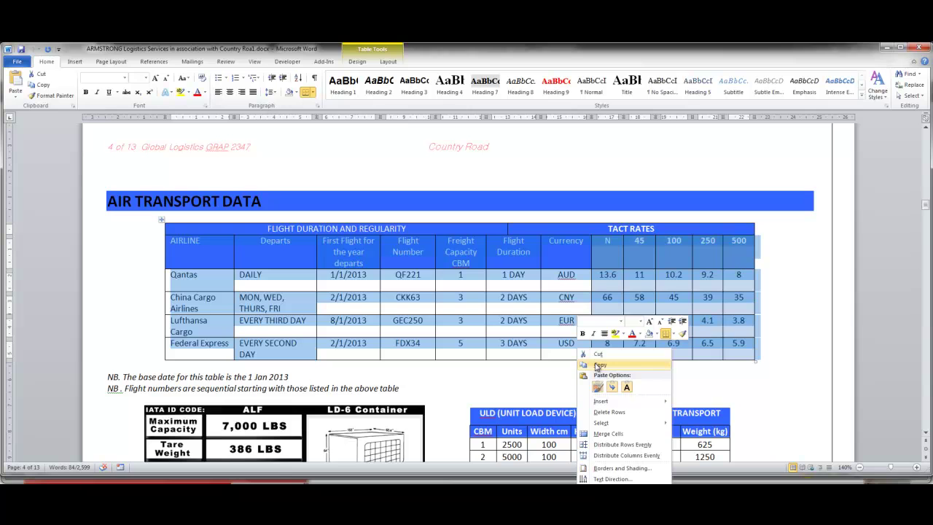
left_click(599, 364)
- Paste the airline table at B5 in Excel, keeping source formatting
key("alt+Tab")
left_click(82, 157)
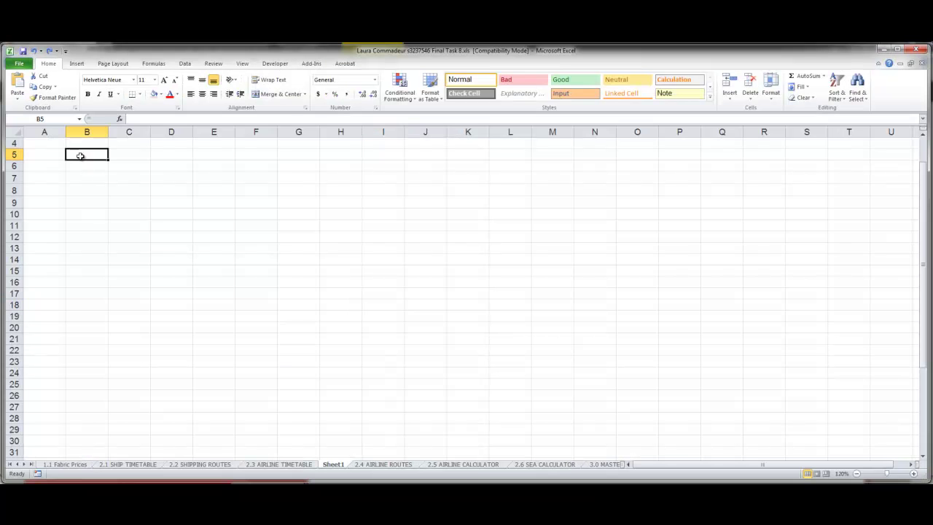
right_click(82, 157)
left_click(101, 197)
left_click(481, 336)
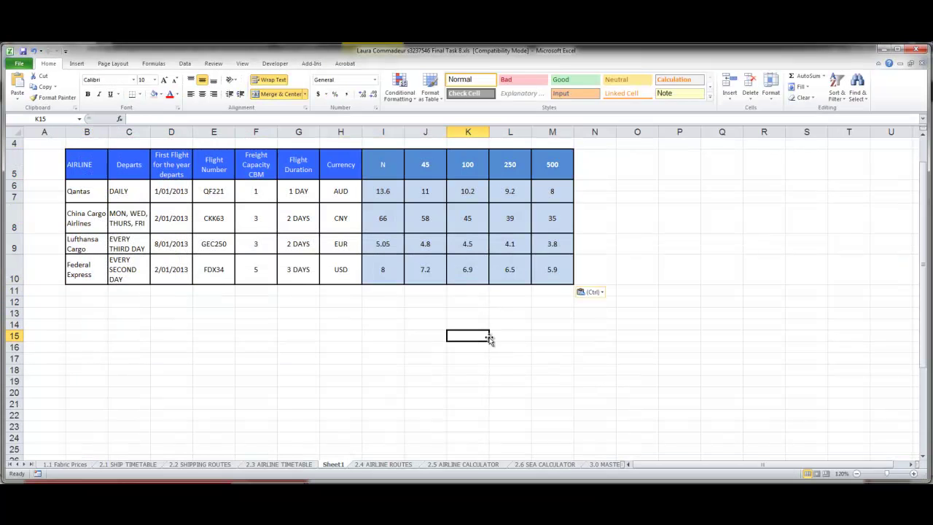
- Move the five timetable headings into B14:F14
scroll(240, 399, "down", 1)
scroll(240, 399, "up", 2)
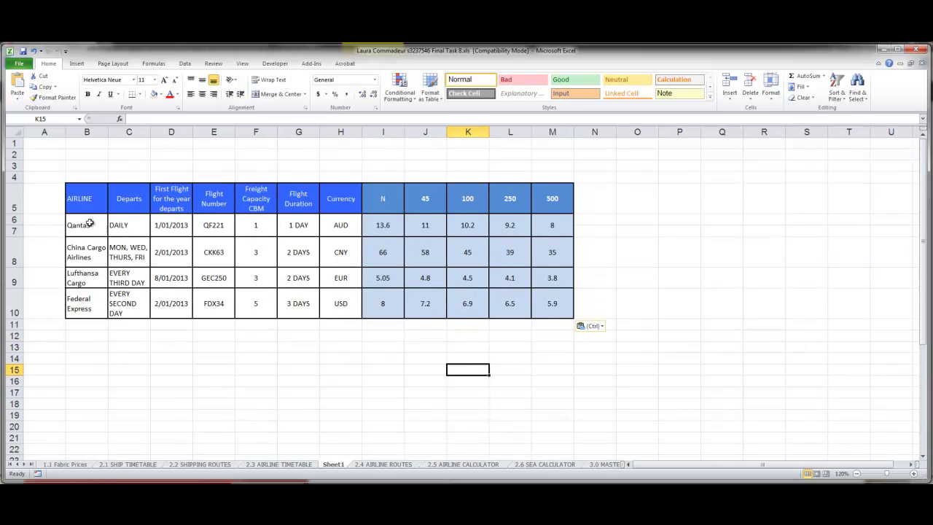
left_click_drag(88, 223, 90, 306)
scroll(133, 402, "down", 7)
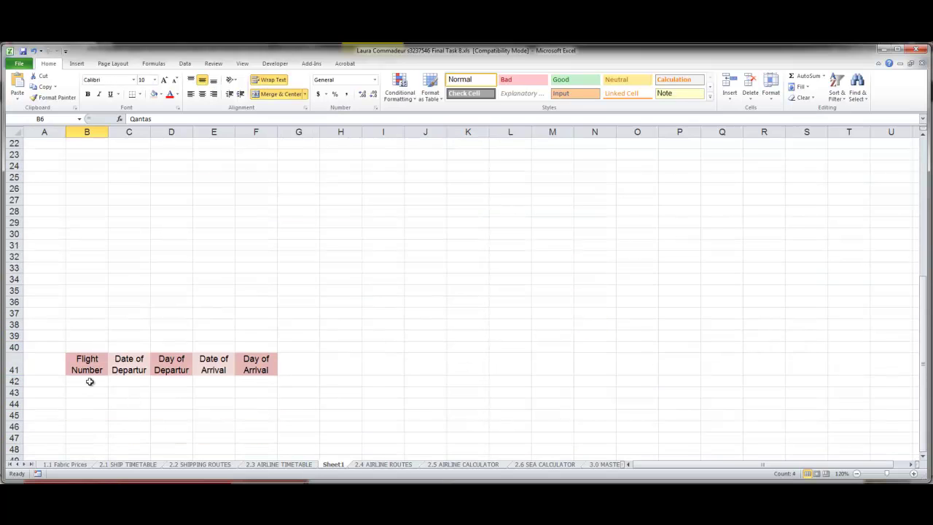
left_click_drag(89, 368, 257, 348)
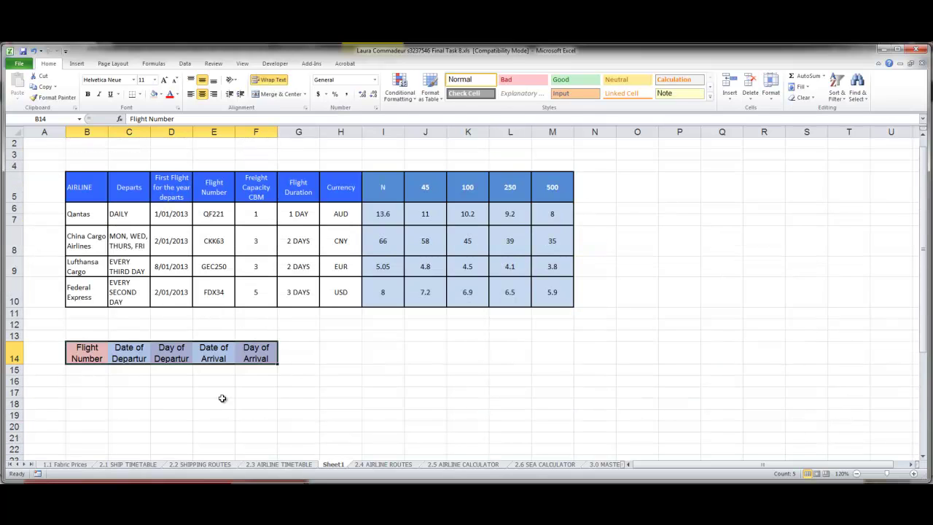
left_click(214, 392)
- Merge B13:F13 into a QANTAS title with a pink fill
left_click_drag(88, 335, 237, 341)
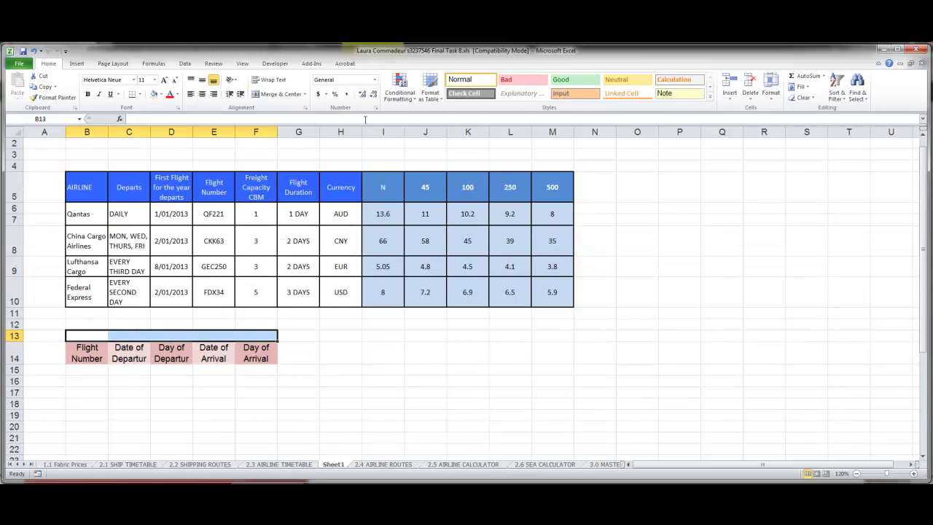
left_click(269, 94)
type("QANTAS")
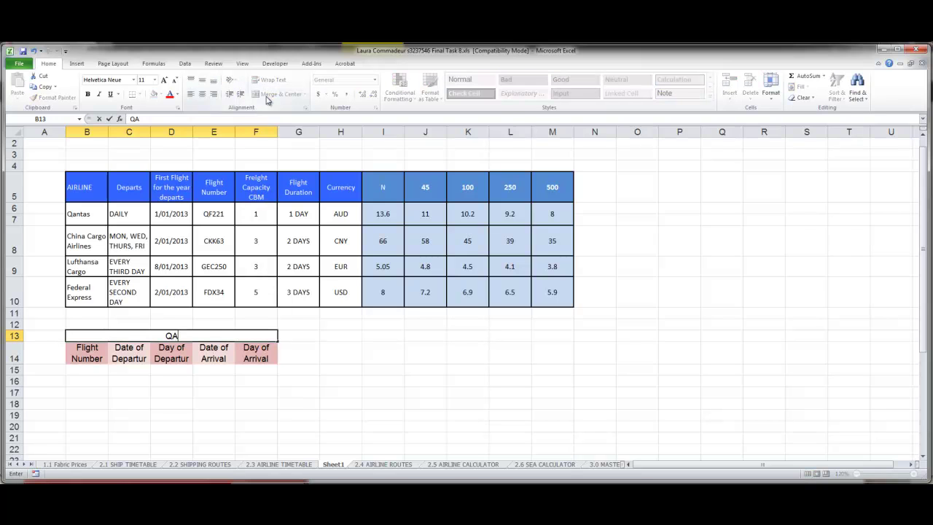
key("Return")
key("Up")
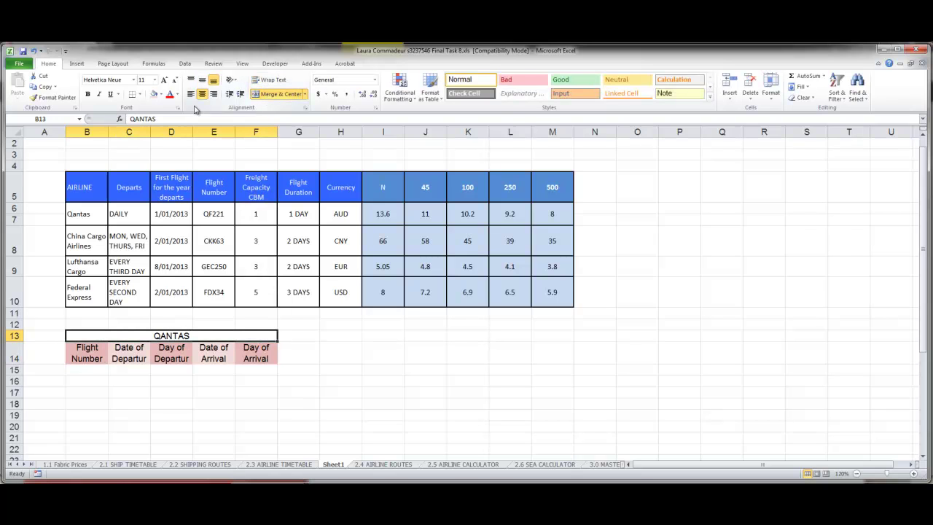
left_click(154, 94)
left_click(421, 347)
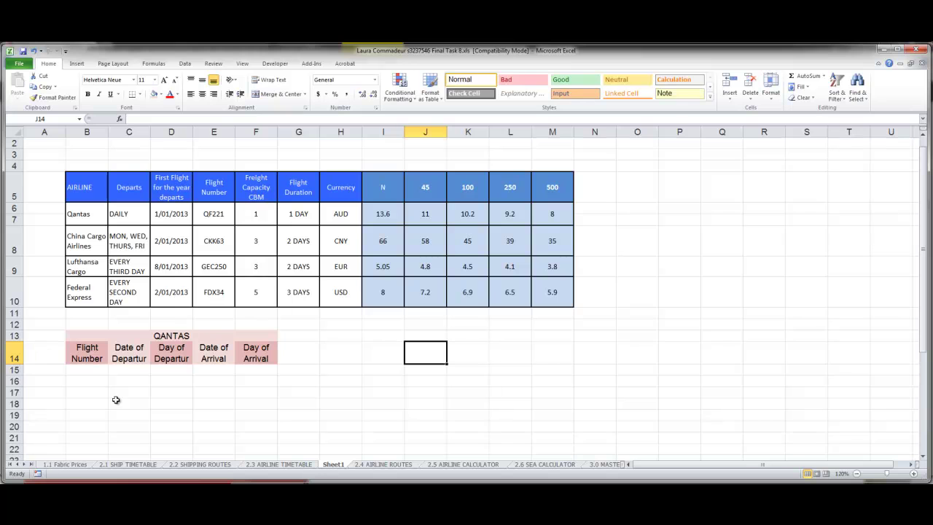
- Enter flight QF221 in B15 and departure date 1/01/2013 in C15, widening column C
left_click(85, 379)
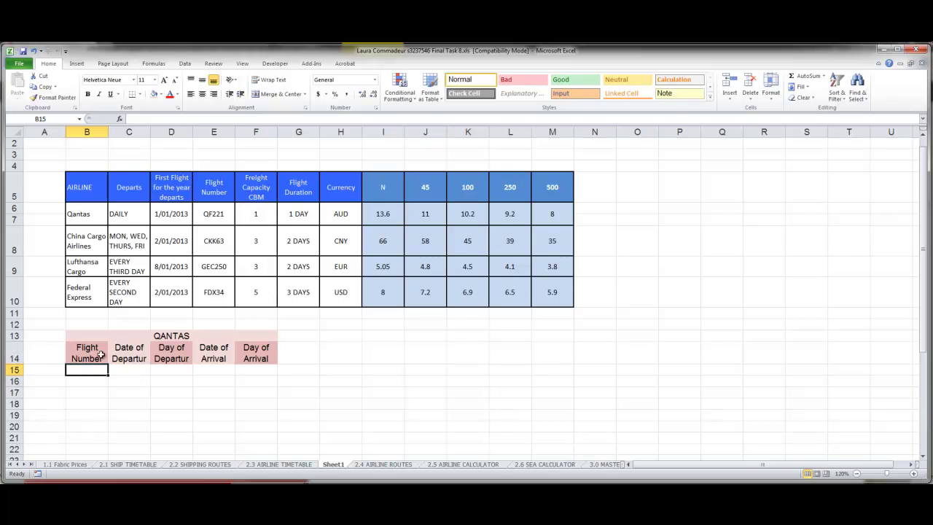
left_click(220, 215)
left_click(86, 371)
type("qf")
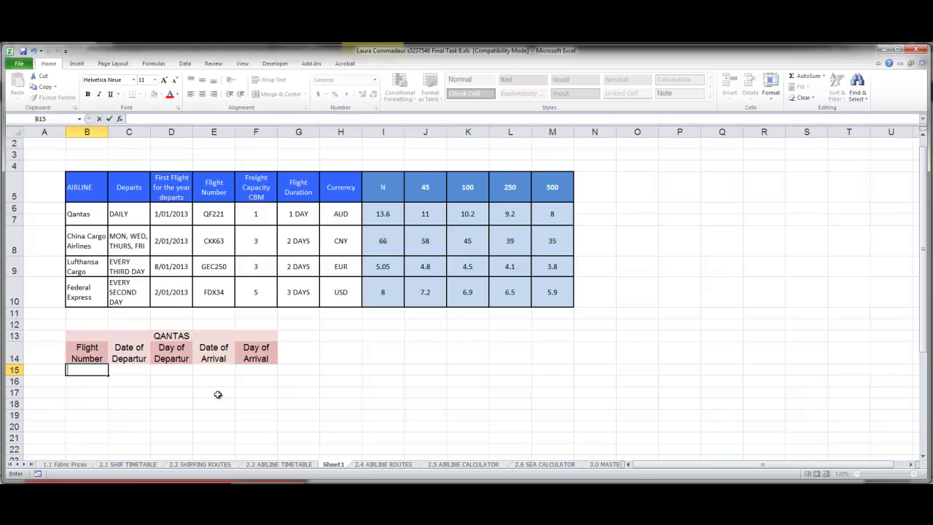
type("QF221")
key("Tab")
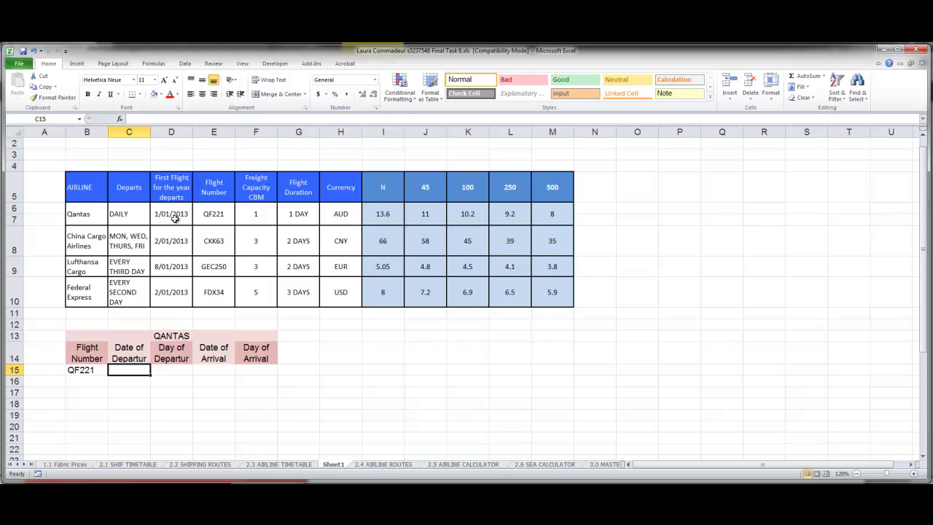
type("1/1/2013")
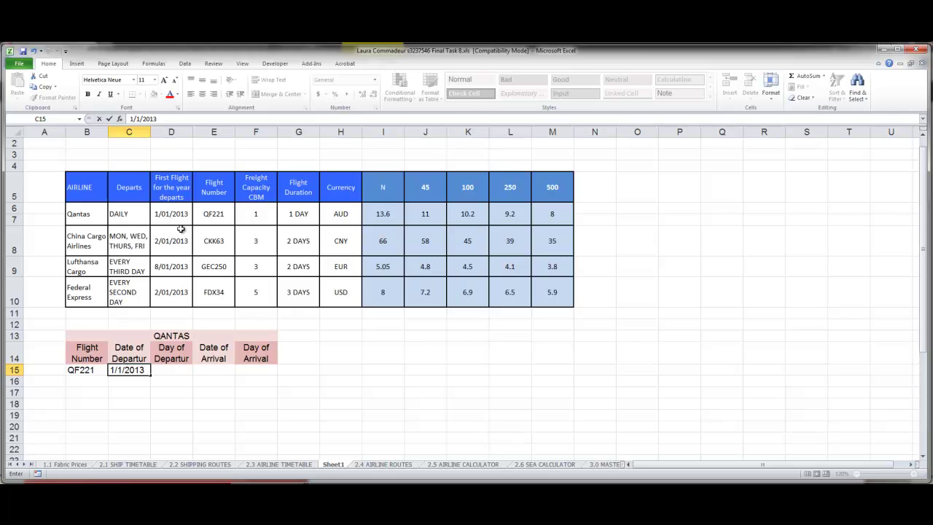
key("Return")
key("Up")
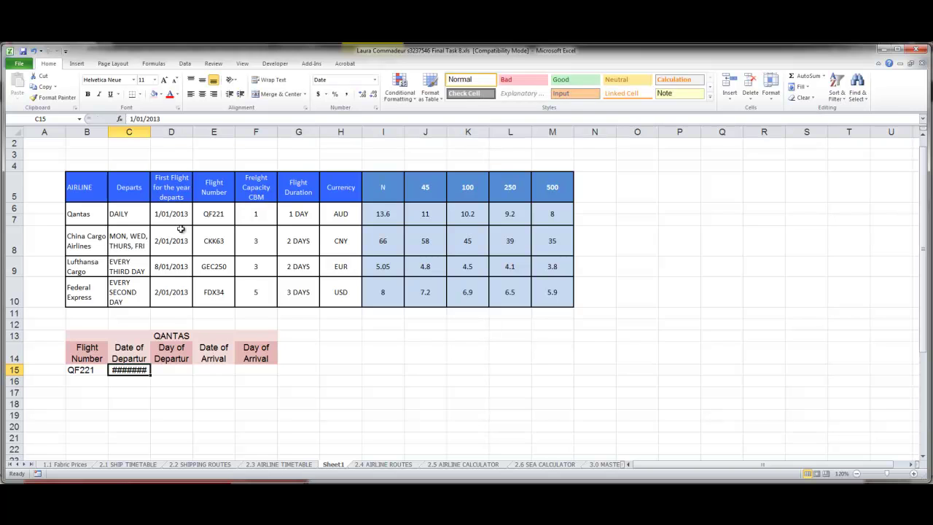
double_click(148, 131)
- Set D15 to =C15 for the Day of Departure and widen column D
left_click(185, 370)
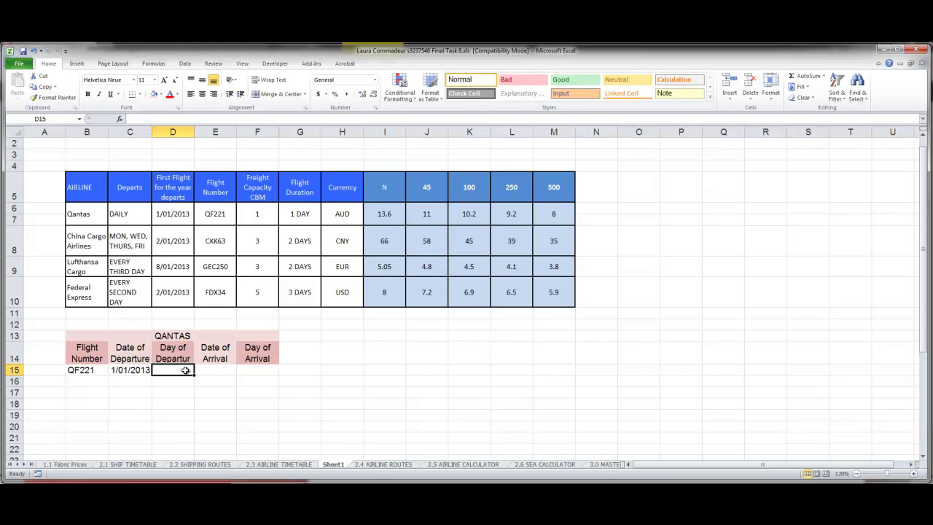
type("=")
left_click(122, 370)
key("Return")
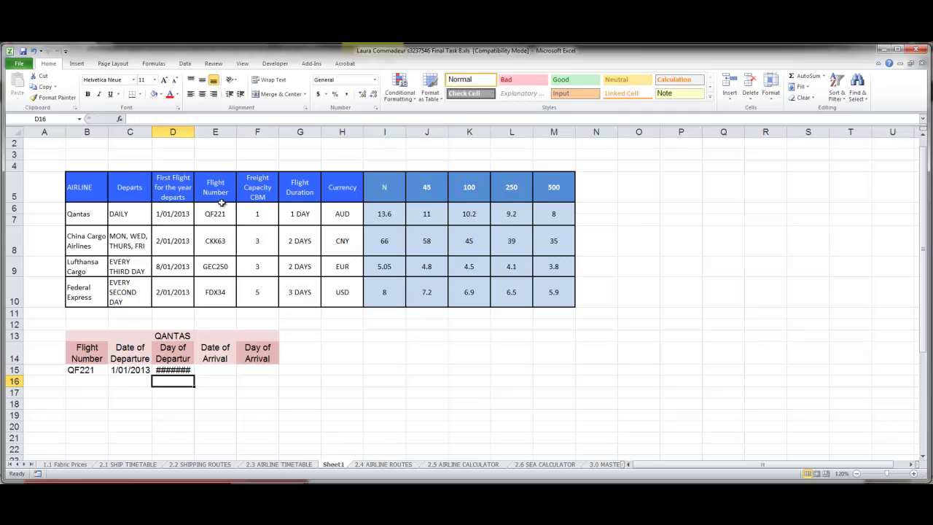
double_click(195, 131)
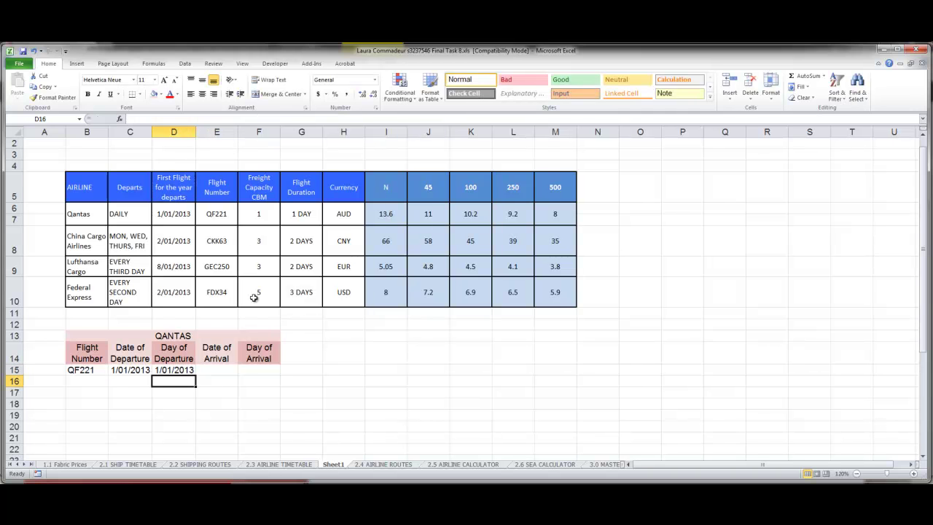
left_click(268, 372)
- Give D15 a custom DDDD format so it shows the weekday name
right_click(170, 372)
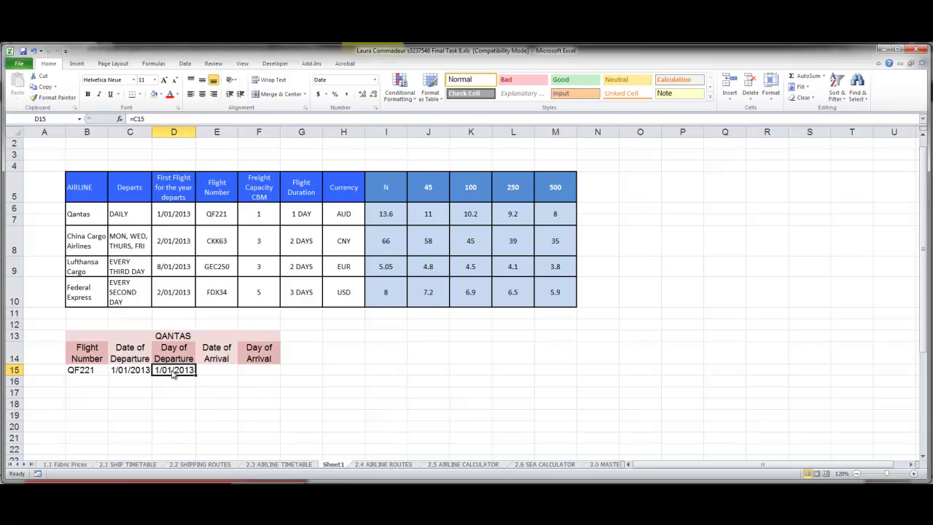
left_click(211, 456)
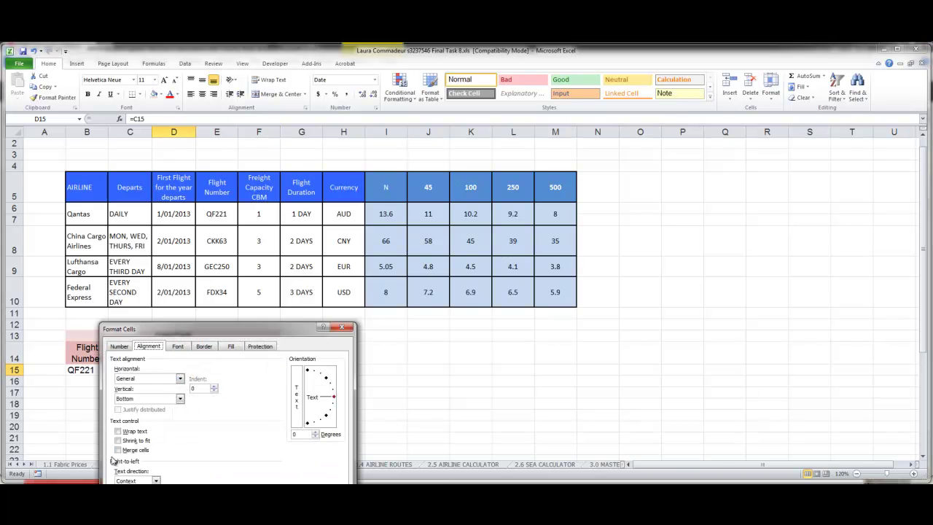
left_click(118, 346)
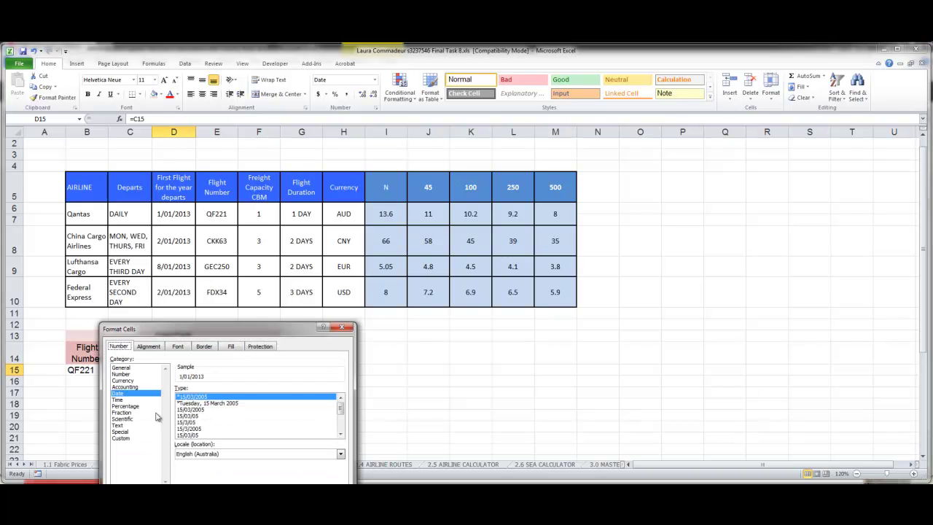
left_click(121, 438)
type("DDDD")
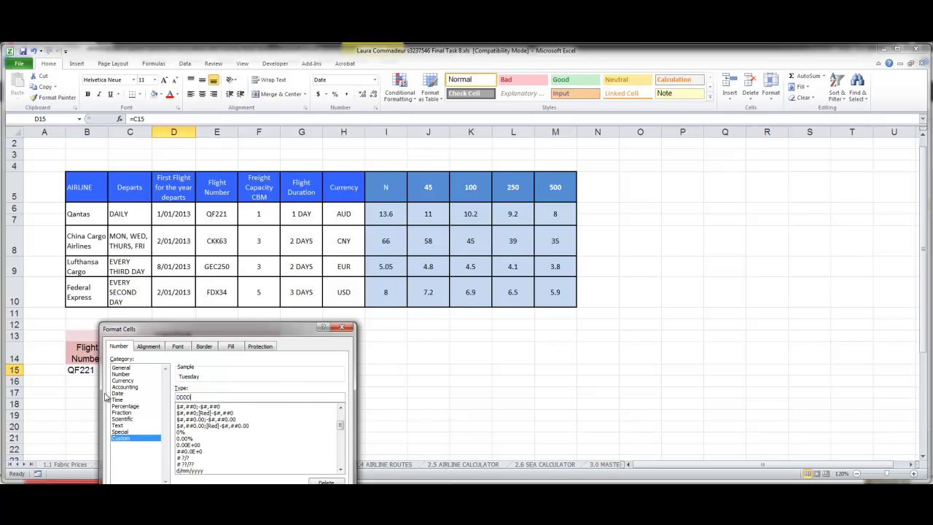
key("Return")
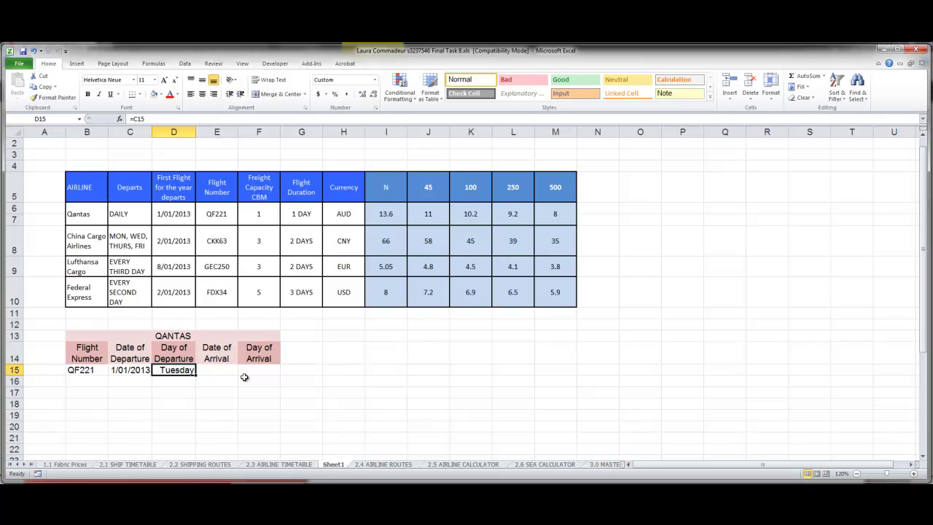
- Set F15 to =E15 and apply the same custom weekday-name format
left_click(257, 369)
type("=")
left_click(227, 370)
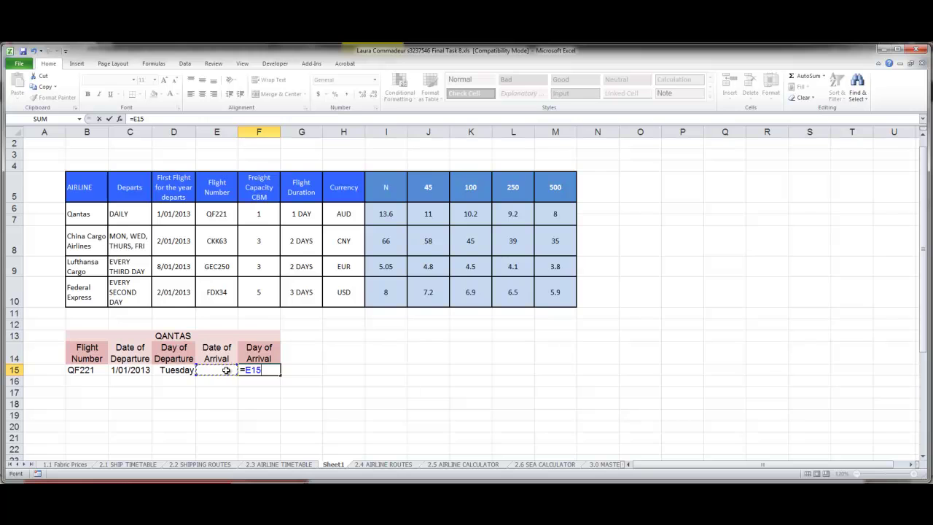
key("Return")
right_click(271, 370)
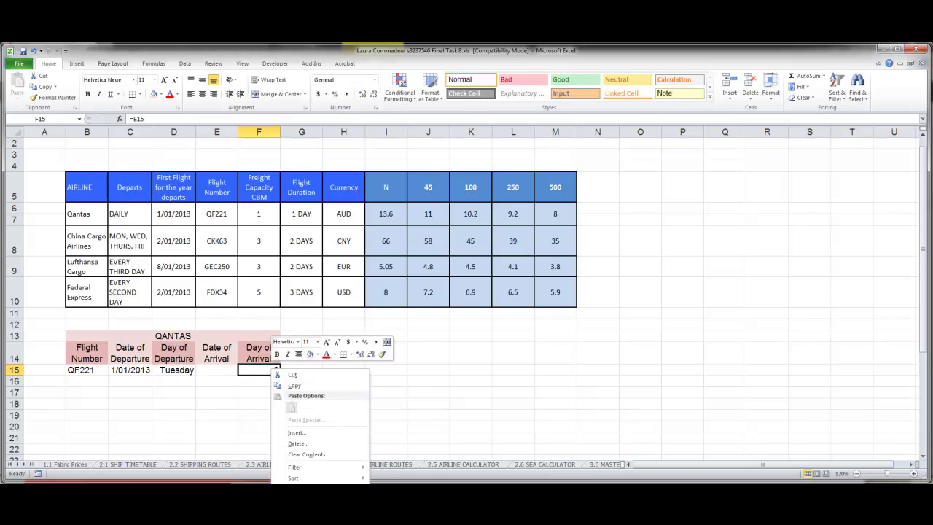
key("f")
left_click(206, 437)
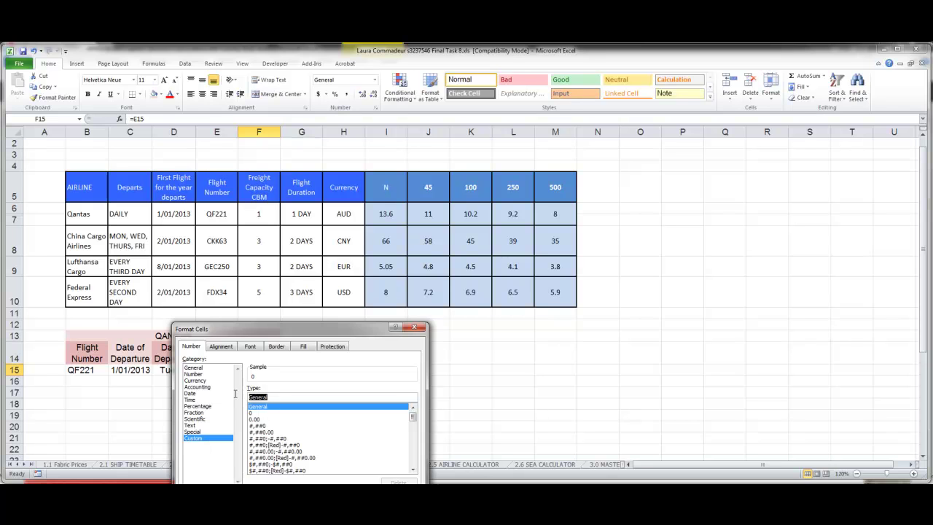
type("DDDD")
key("Return")
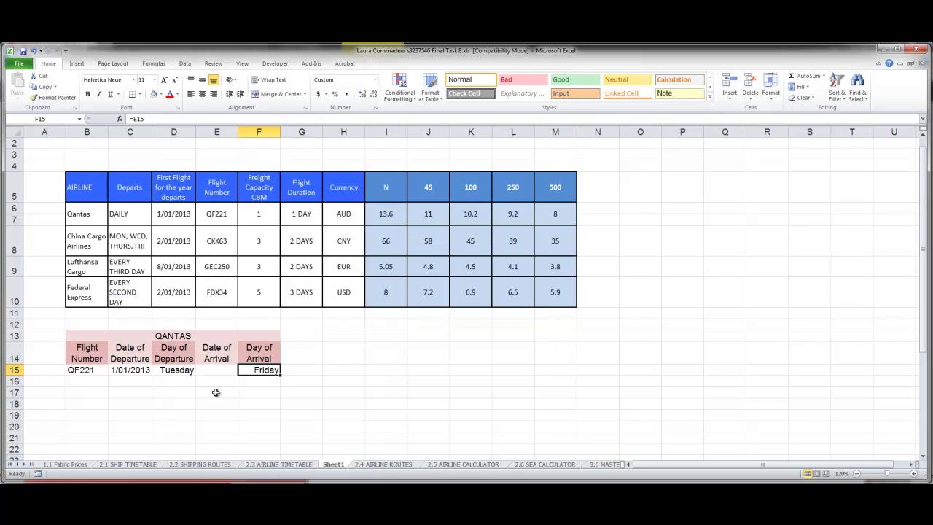
- Enter =C15+$G$6 in E15 to compute the arrival date
left_click(228, 368)
type("=")
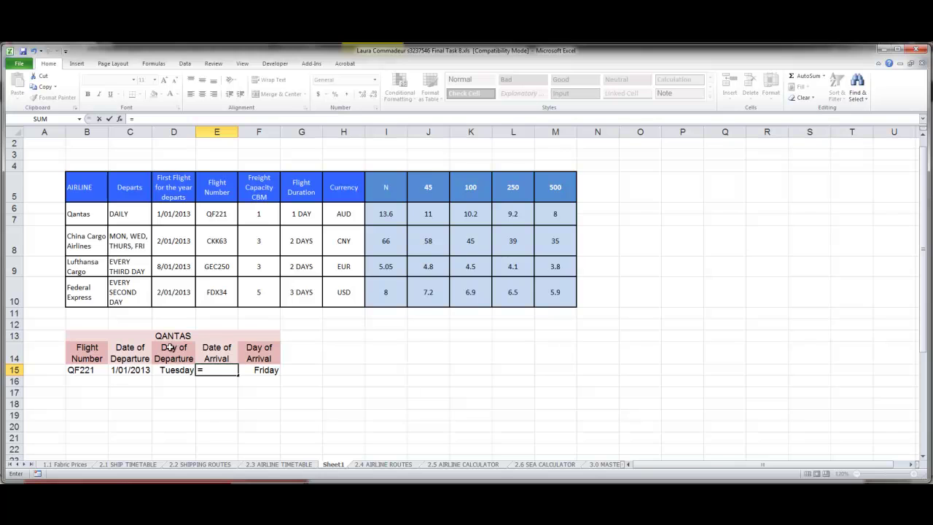
left_click(139, 370)
type("+")
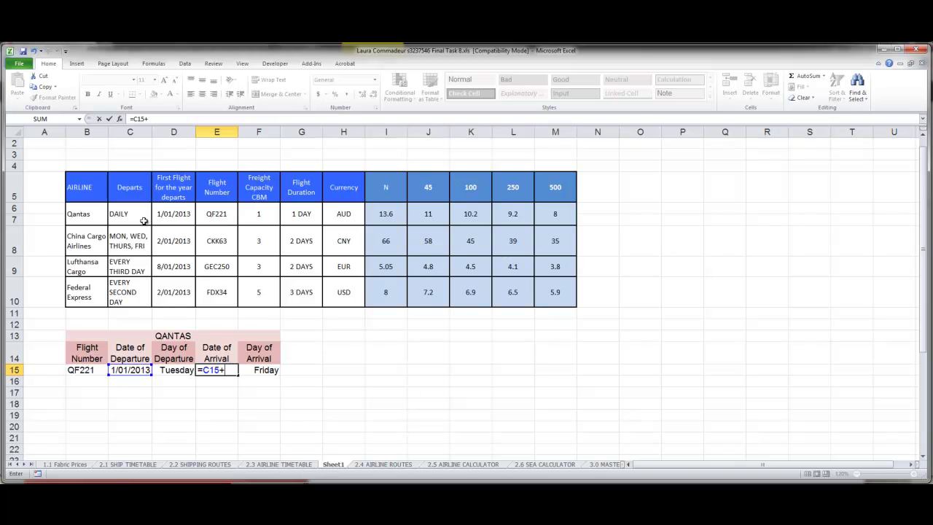
left_click(307, 216)
key("F4")
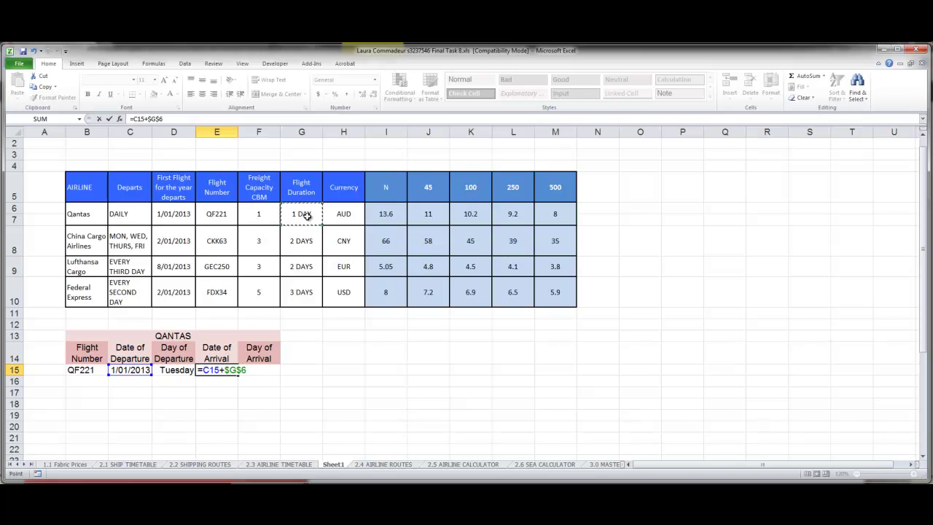
key("Return")
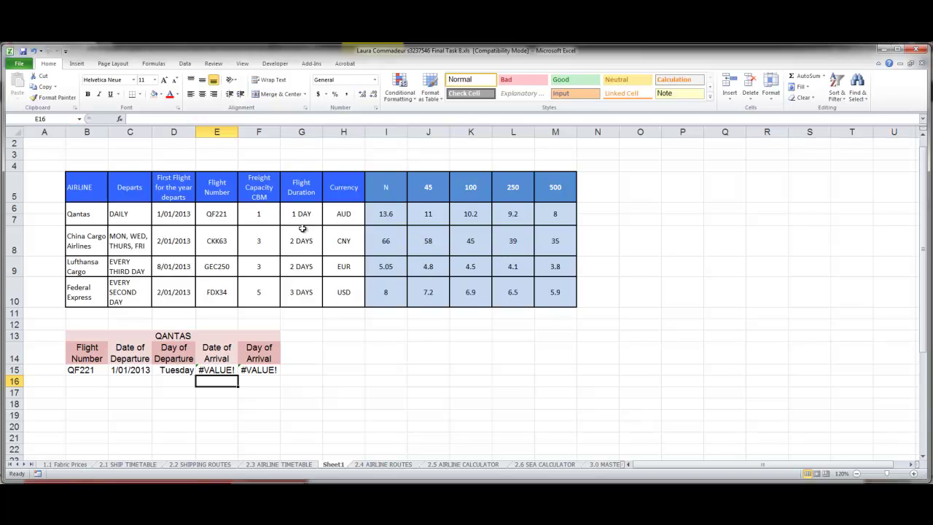
- Change the G6 flight duration from '1 DAY' to 1 and widen columns E and F
double_click(304, 213)
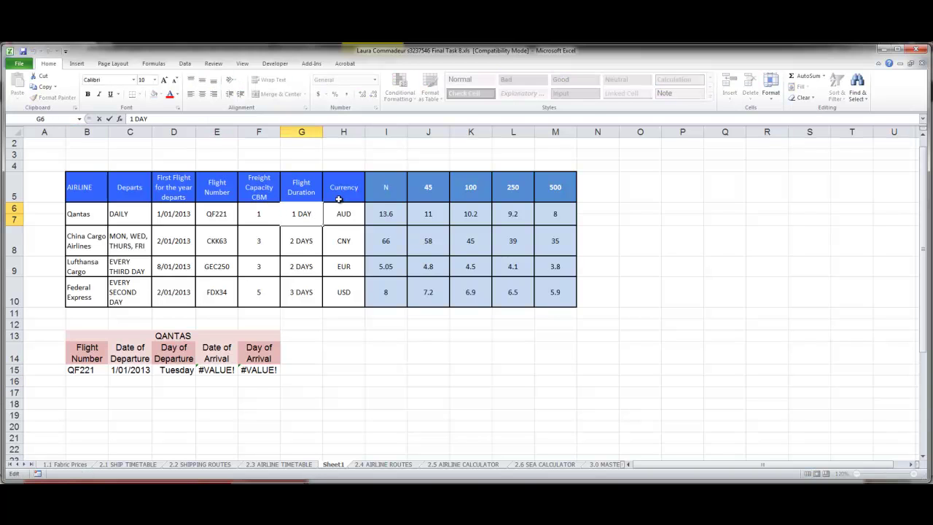
key("Return")
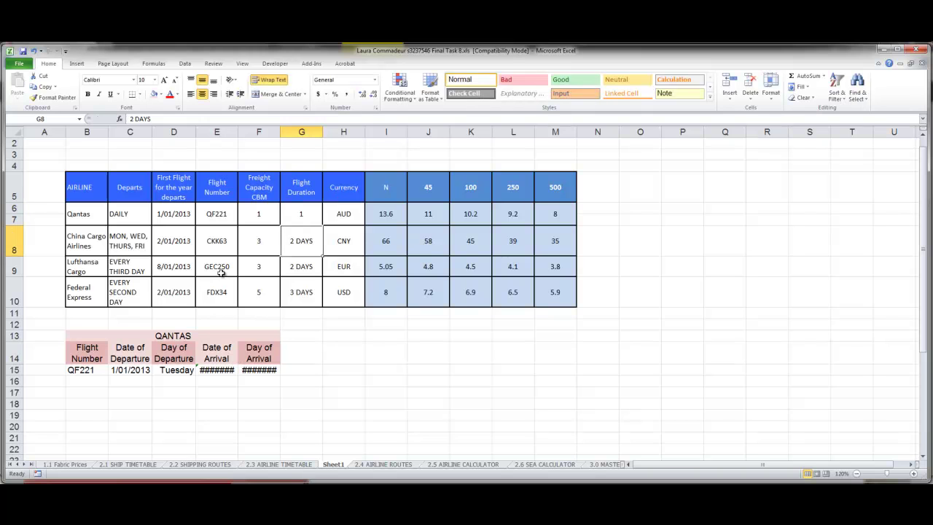
left_click_drag(238, 131, 290, 131)
left_click(363, 369)
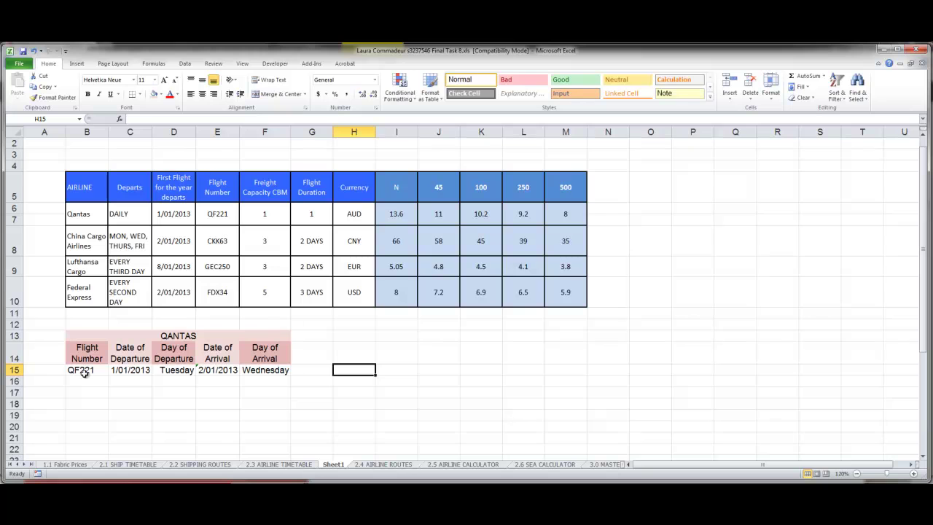
left_click(147, 383)
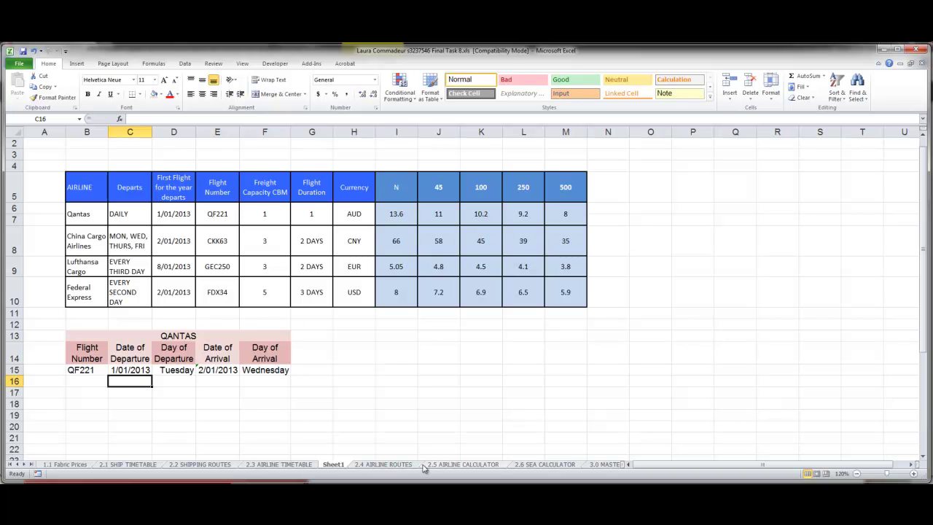
- Set C16 to =C15+1 (2/01/2013) and fill the D15:F15 formulas into row 16
type("=")
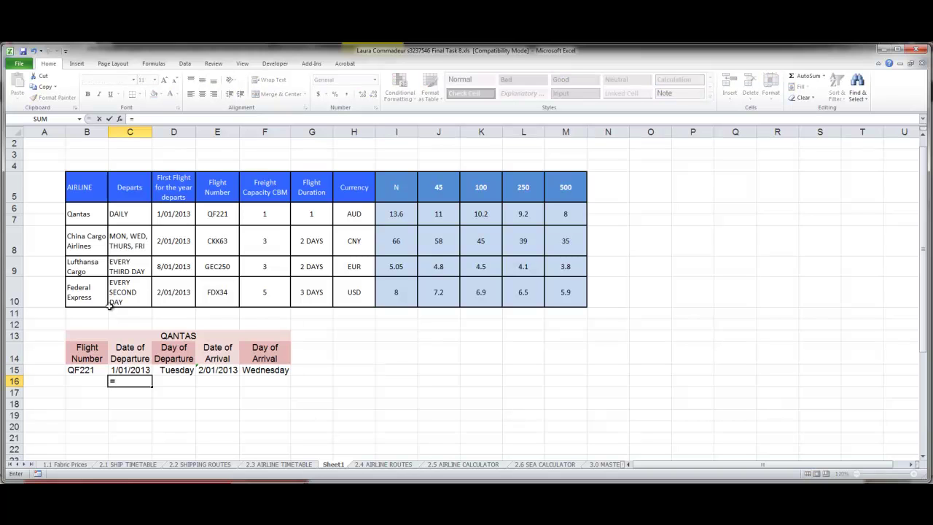
left_click(132, 371)
type("+1")
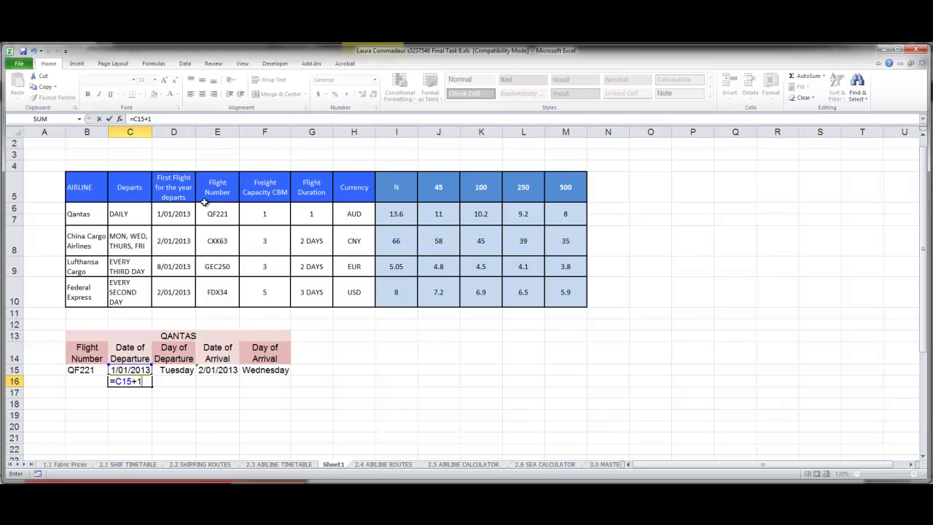
key("ctrl+Return")
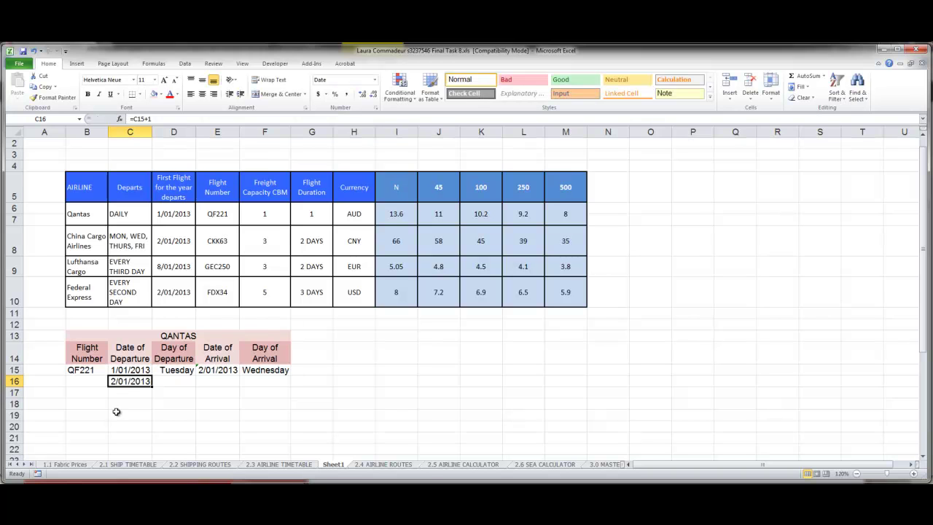
left_click_drag(170, 368, 292, 390)
- Complete row 16 with flight QF222 and its filled formulas, fitting column D
left_click(99, 373)
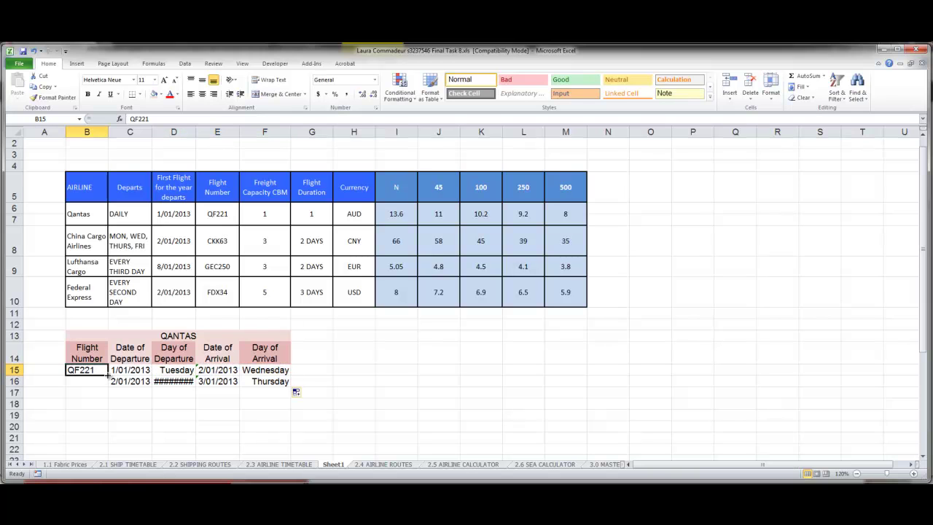
left_click_drag(107, 376, 272, 385)
double_click(195, 131)
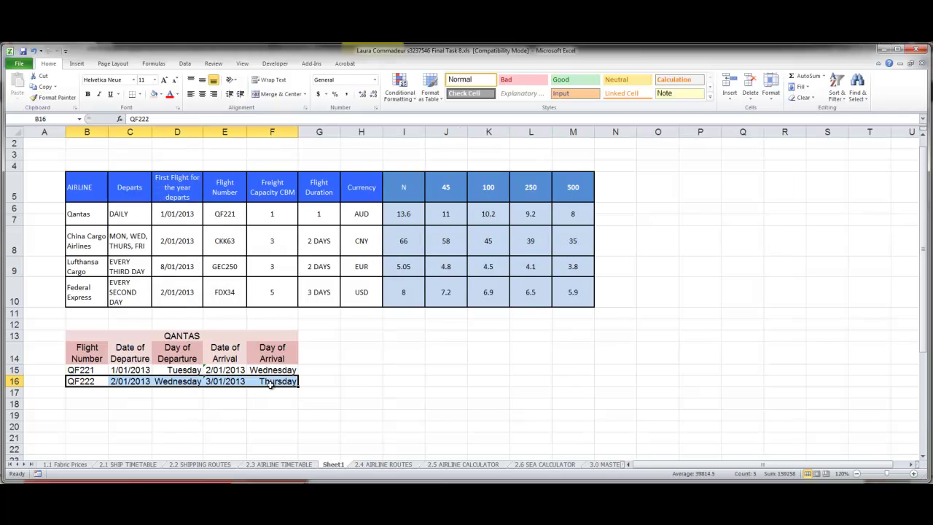
double_click(136, 369)
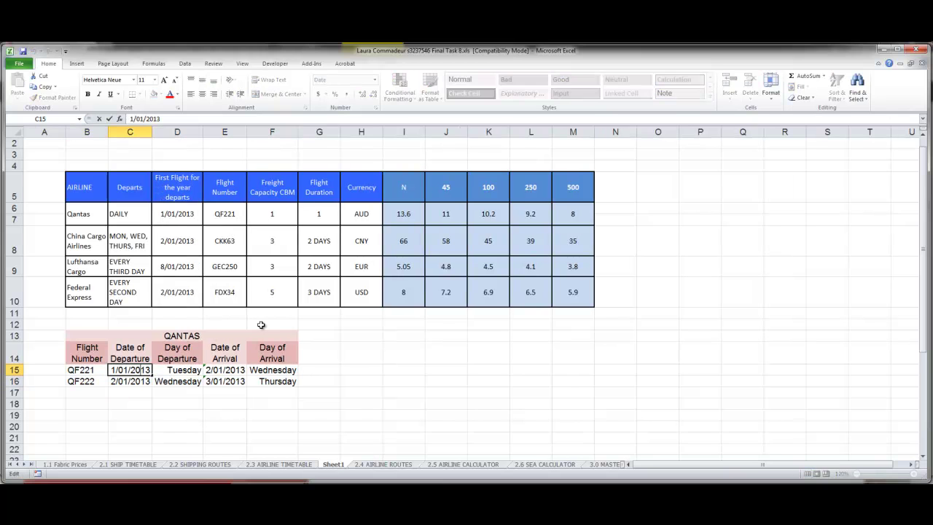
key("Return")
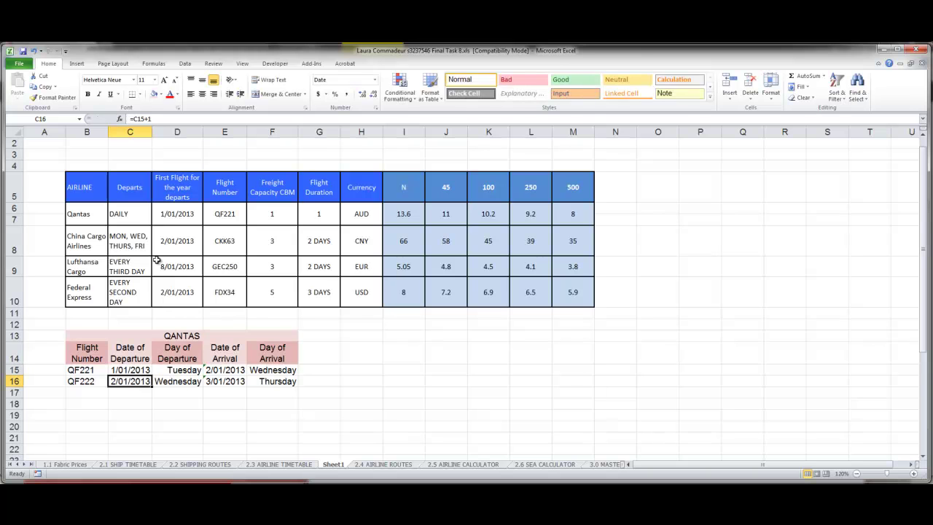
- Fill row 16 down to row 379 (QF585, 31/12/2013), autofit C and E, and clear row 380
left_click_drag(91, 379, 321, 292)
scroll(146, 306, "up", 1)
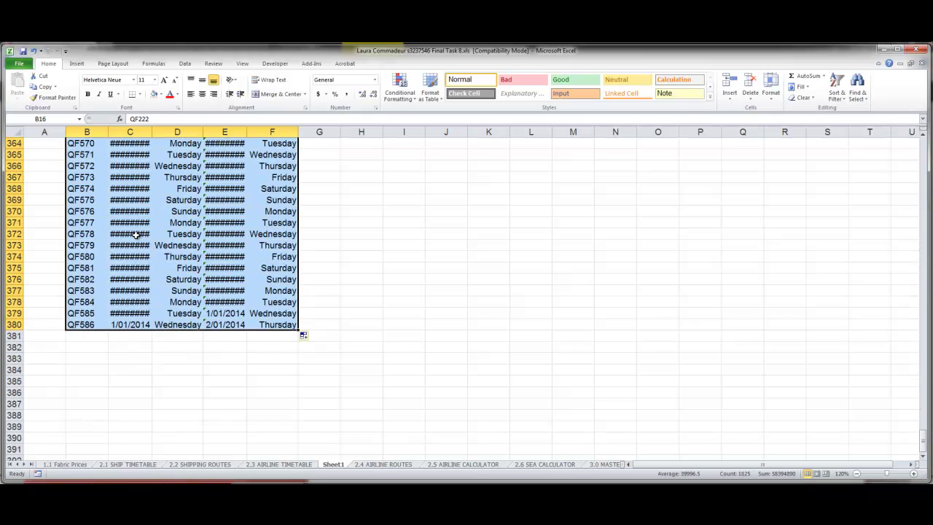
double_click(150, 132)
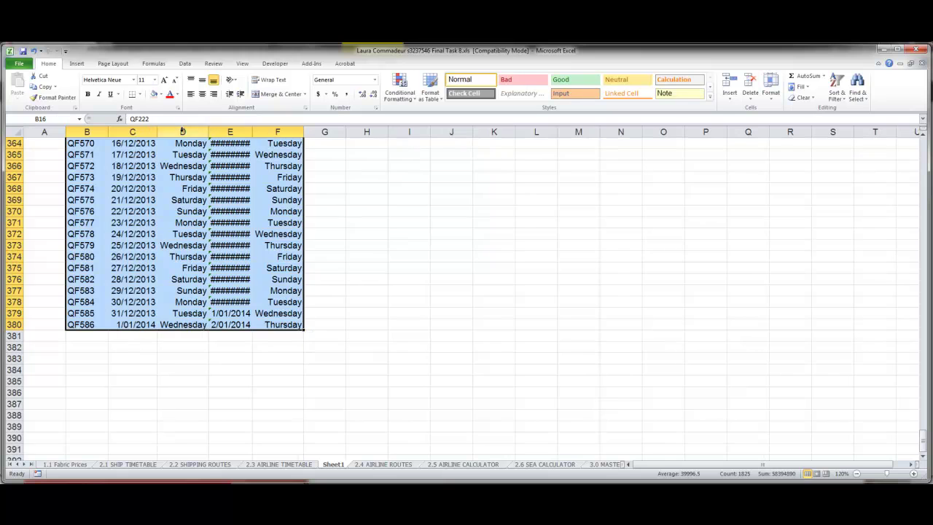
double_click(252, 132)
left_click(131, 335)
left_click_drag(80, 325, 286, 327)
key("Delete")
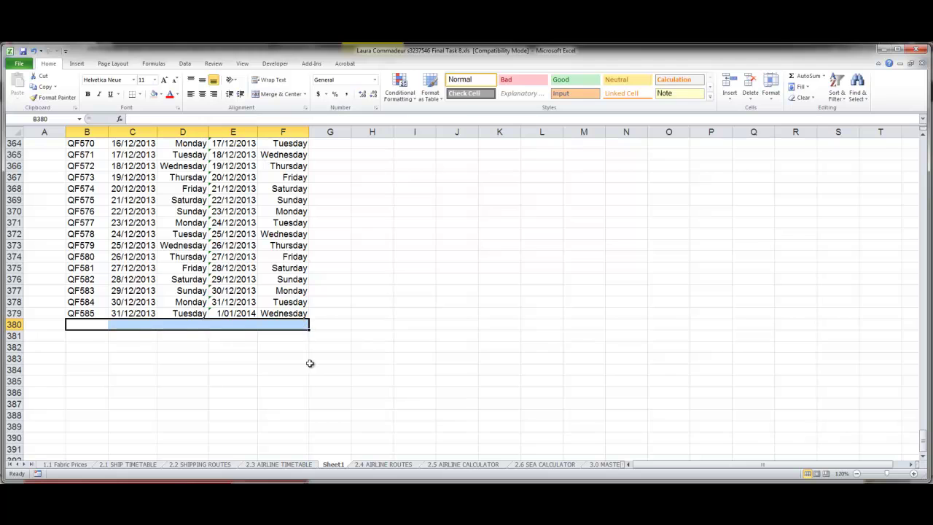
- Name the whole timetable range QANTAS via the Name Box
left_click(287, 372)
left_click_drag(298, 315, 93, 188)
left_click(59, 121)
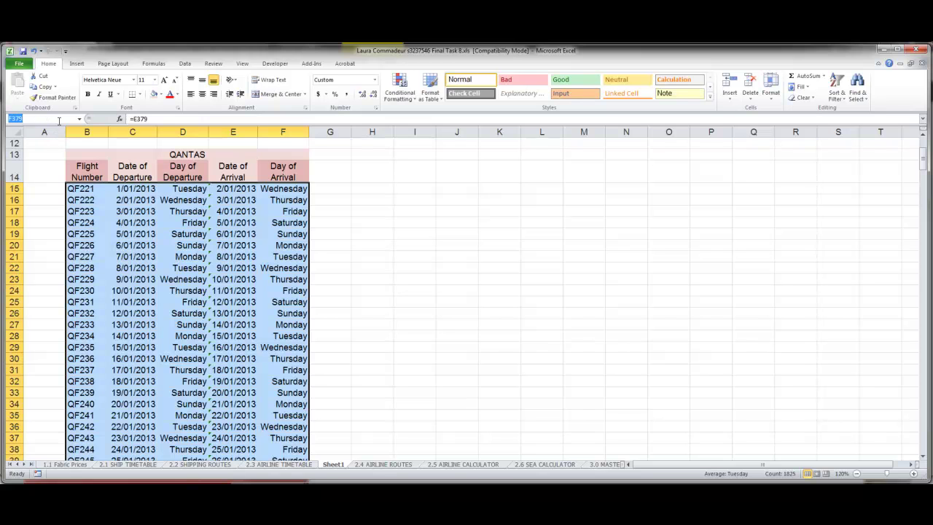
type("QANTAS")
key("Return")
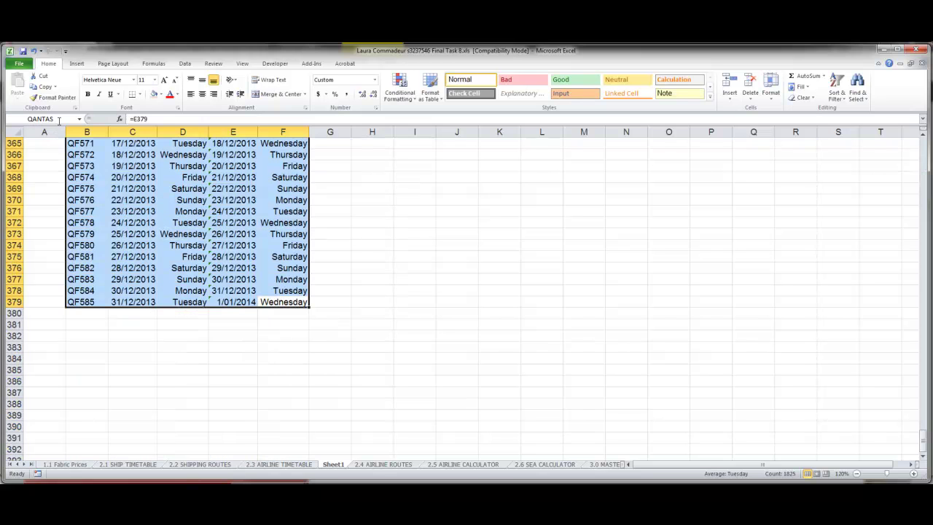
- Name the arrival dates E15:E379 QANTAS_ARRIVAL
left_click(280, 360)
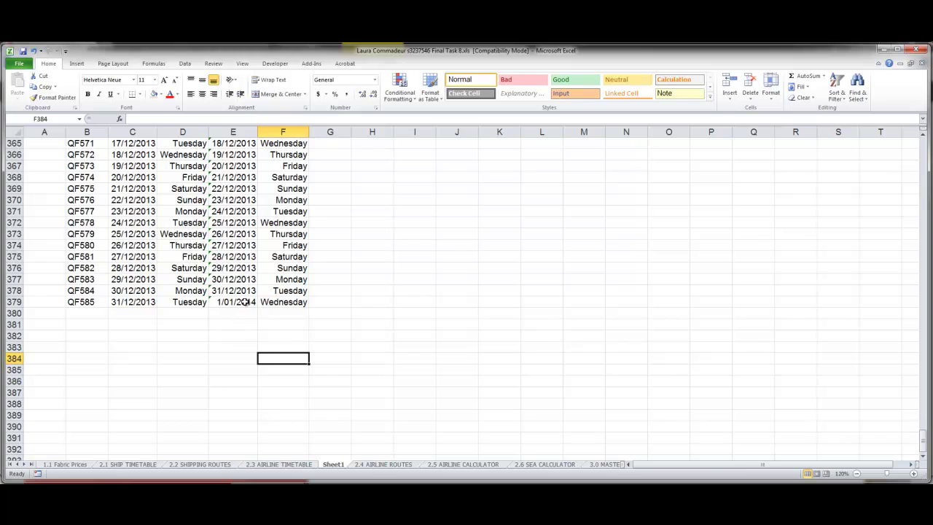
left_click_drag(246, 302, 248, 137)
left_click_drag(197, 153, 233, 188)
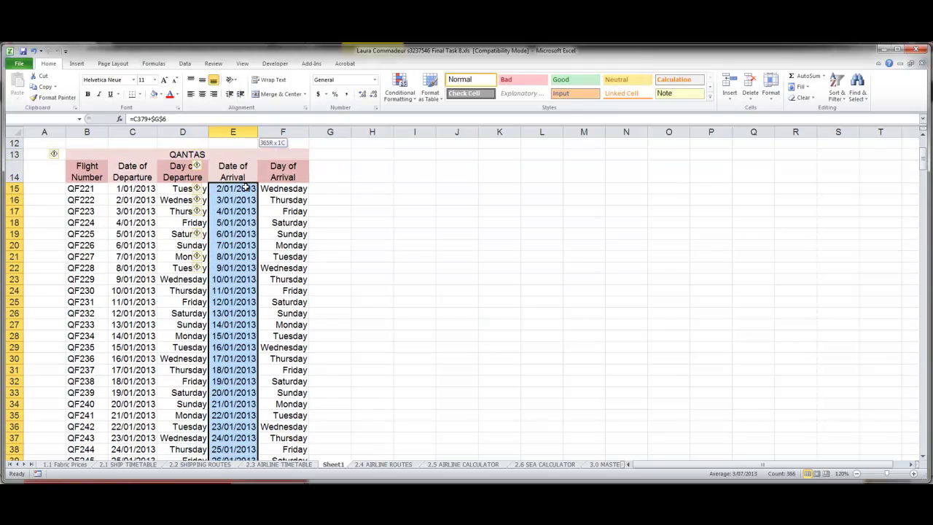
left_click(53, 118)
type("QANTAS_ARRIVAL")
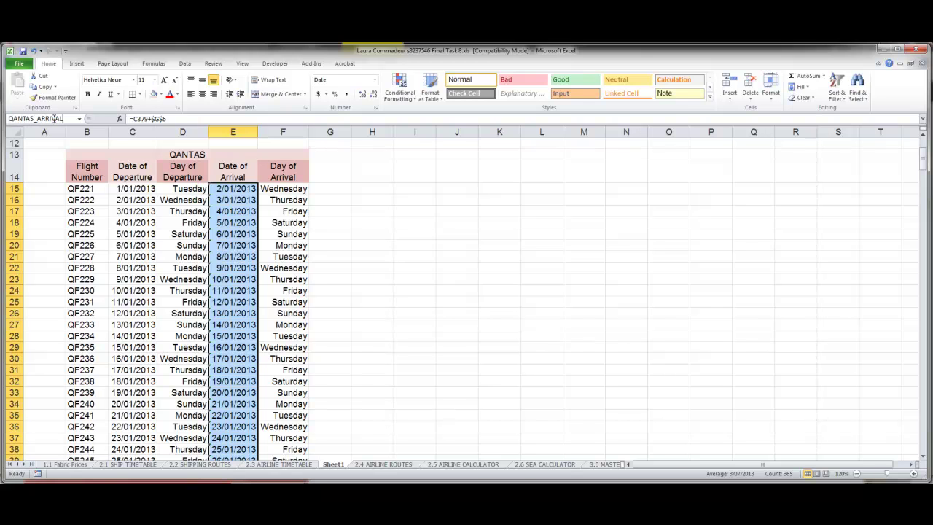
key("Return")
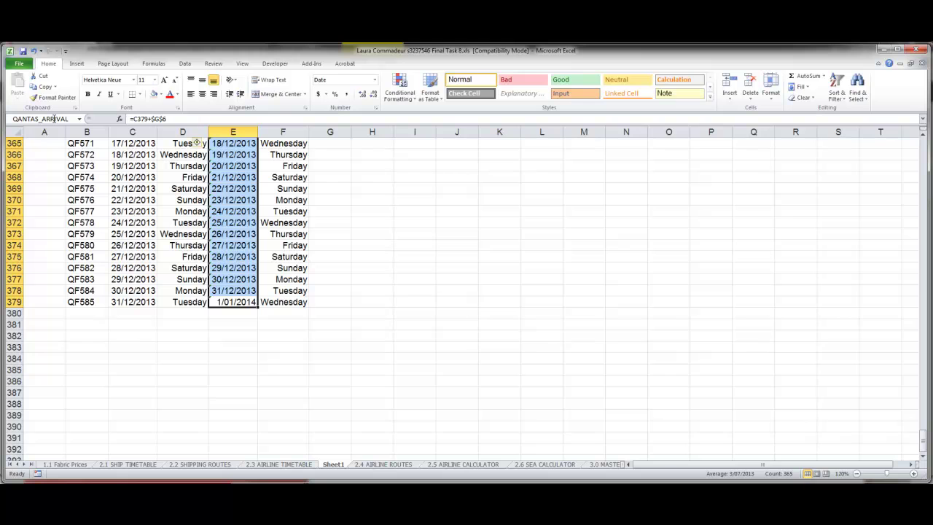
left_click(857, 474)
left_click(856, 474)
left_click(856, 474)
left_click(856, 473)
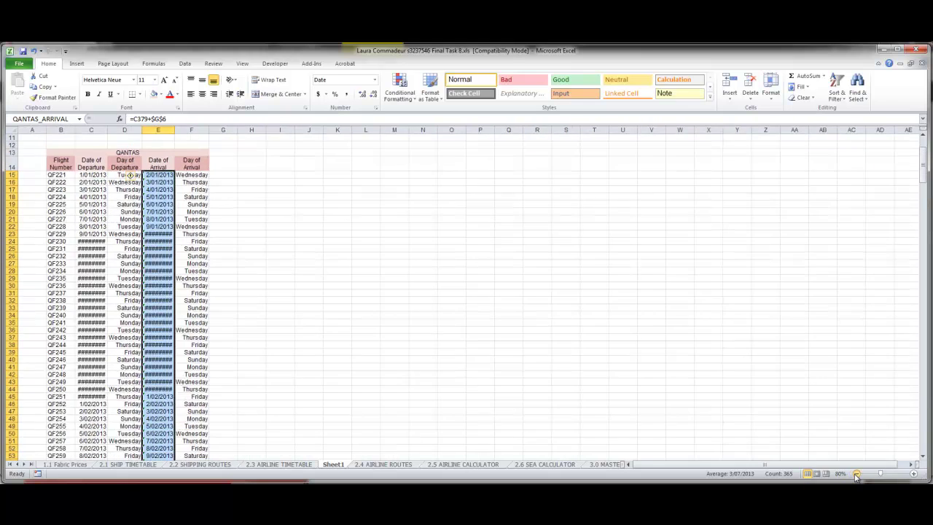
left_click(856, 474)
left_click(856, 473)
left_click(857, 474)
left_click(856, 473)
left_click(856, 474)
left_click(856, 473)
left_click(856, 474)
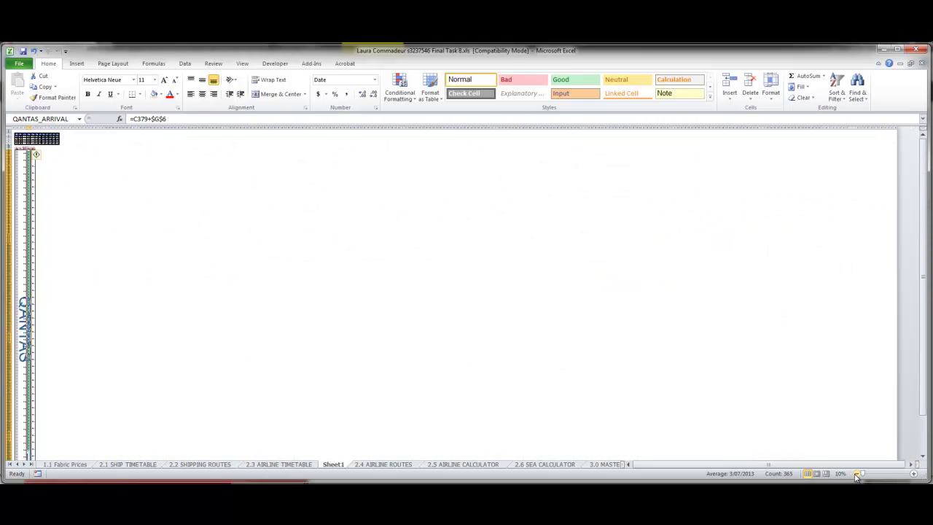
left_click(896, 475)
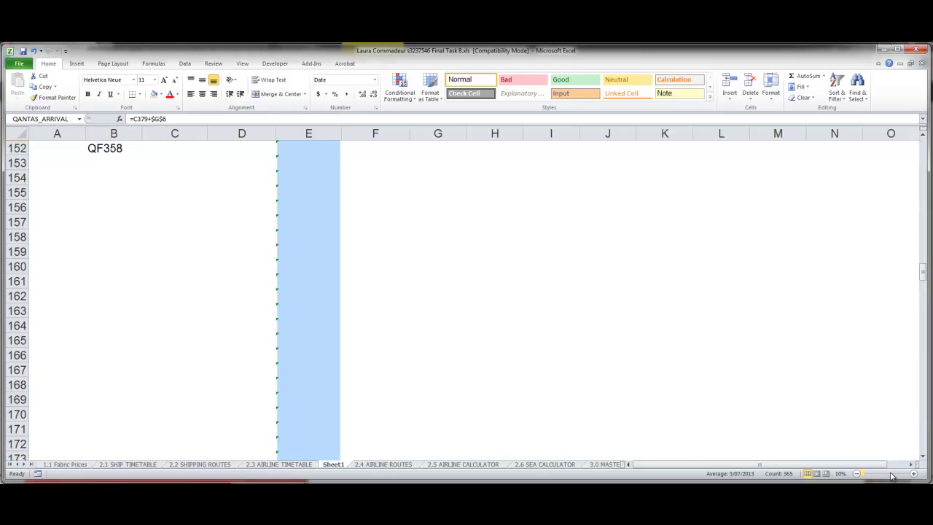
scroll(525, 309, "up", 20)
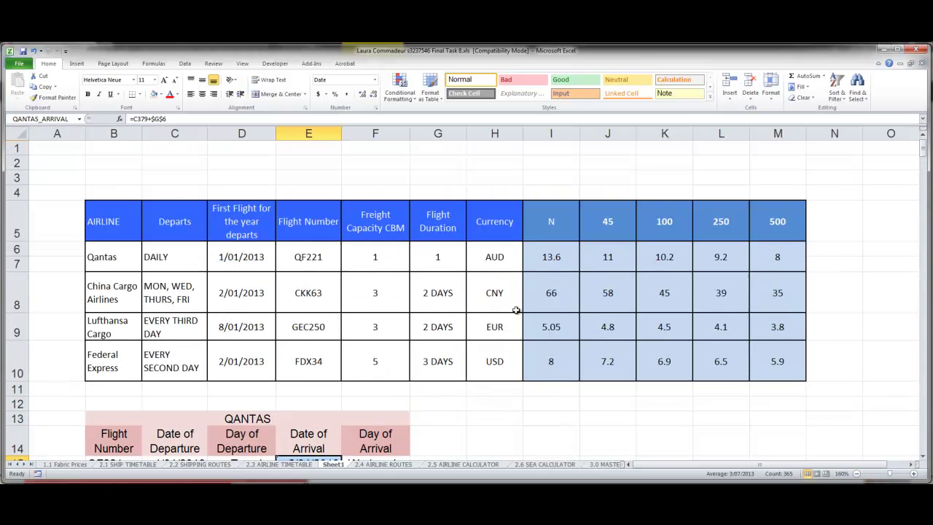
left_click(308, 327)
scroll(308, 326, "down", 4)
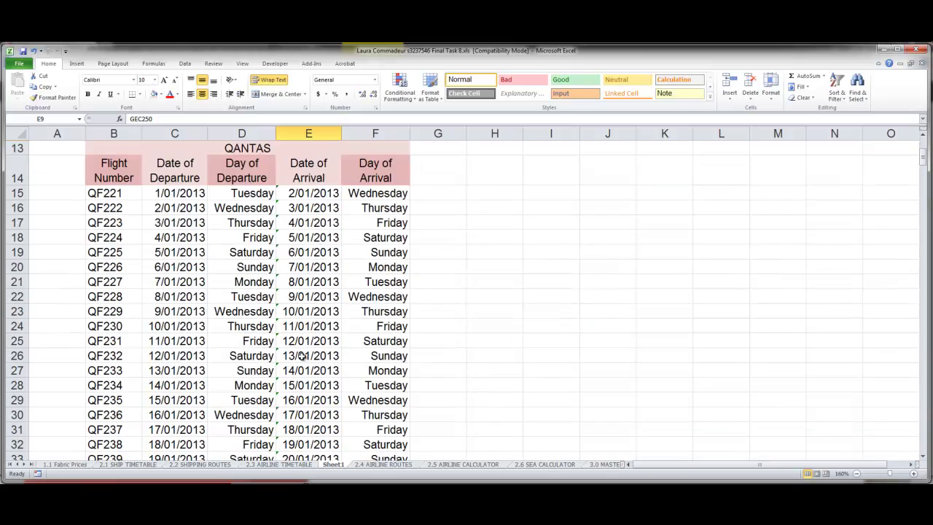
scroll(302, 342, "up", 3)
- Fill the QANTAS title and heading rows A13:F14 right across to column AM
left_click_drag(101, 391, 403, 391)
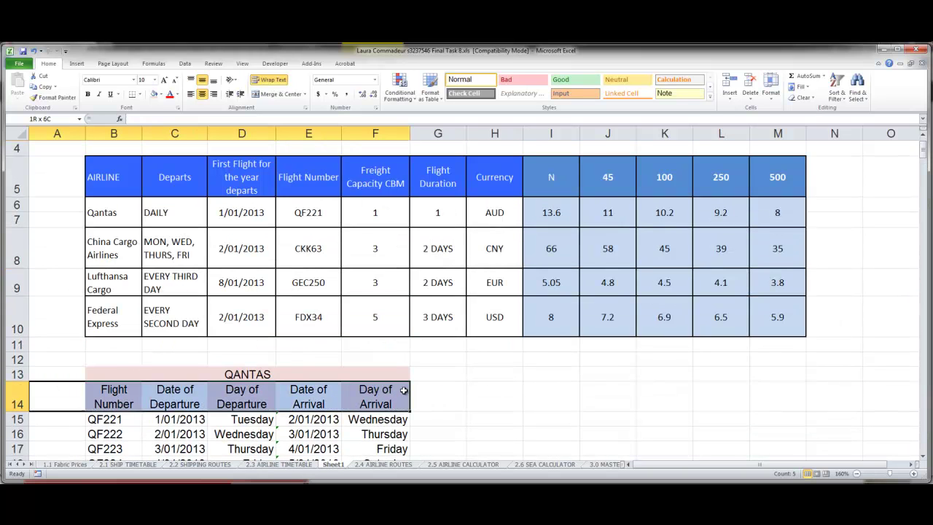
left_click_drag(75, 371, 917, 410)
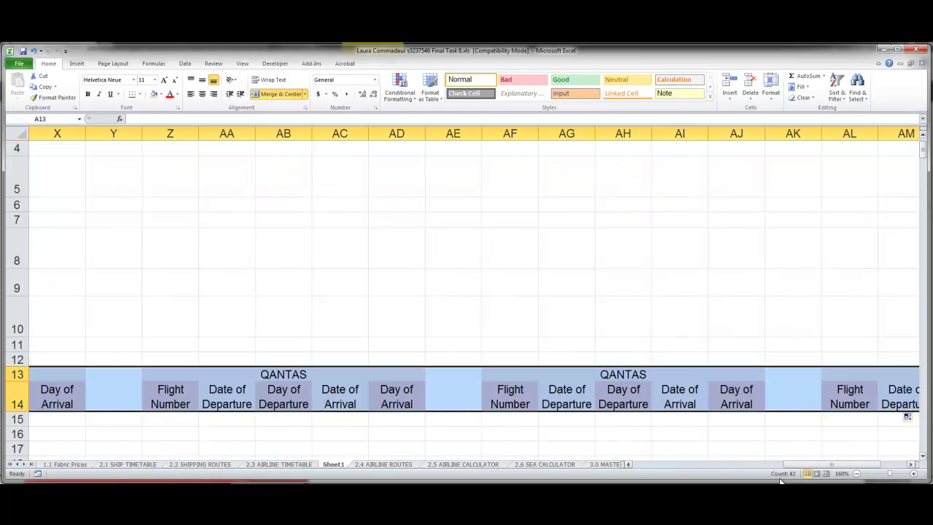
left_click_drag(801, 465, 629, 479)
- Title the next two timetables with =B8 (China Cargo Airlines) in H13 and =B9 (Lufthansa Cargo) in N13
left_click(608, 374)
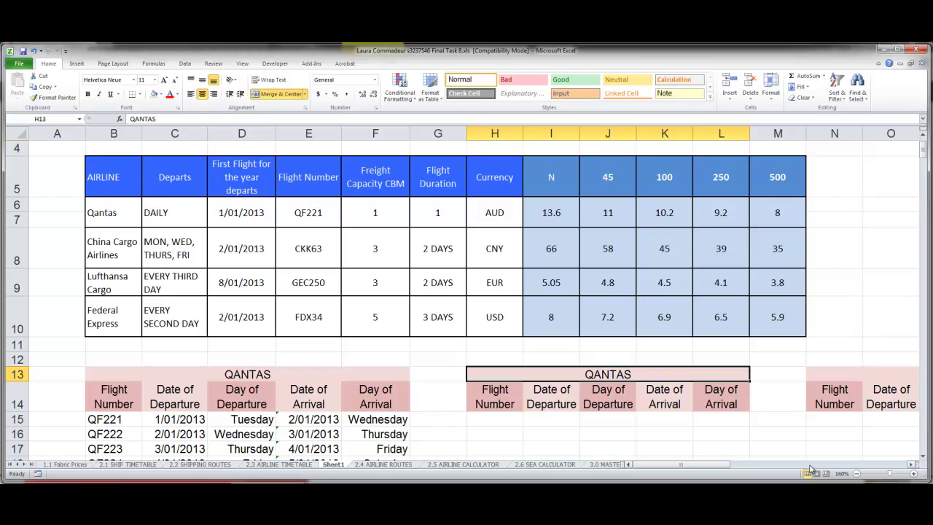
type("=")
left_click(114, 245)
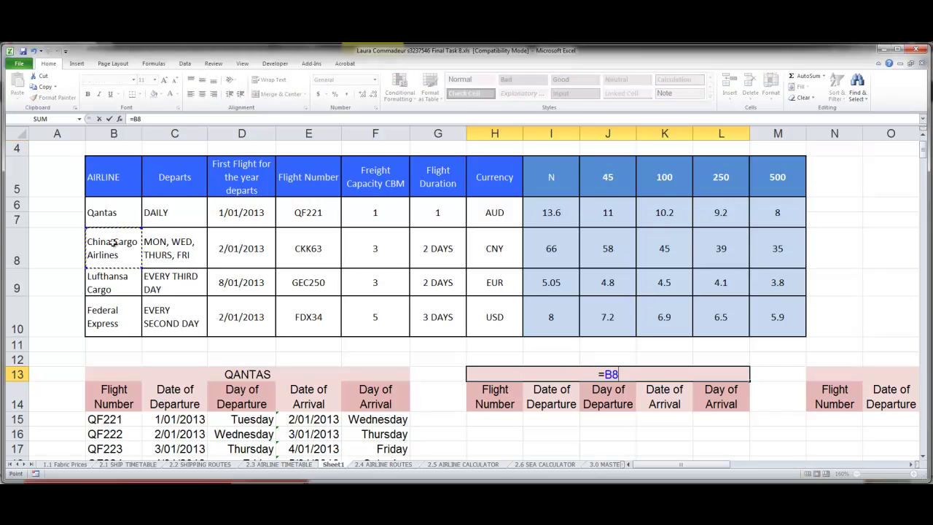
key("Return")
left_click(855, 374)
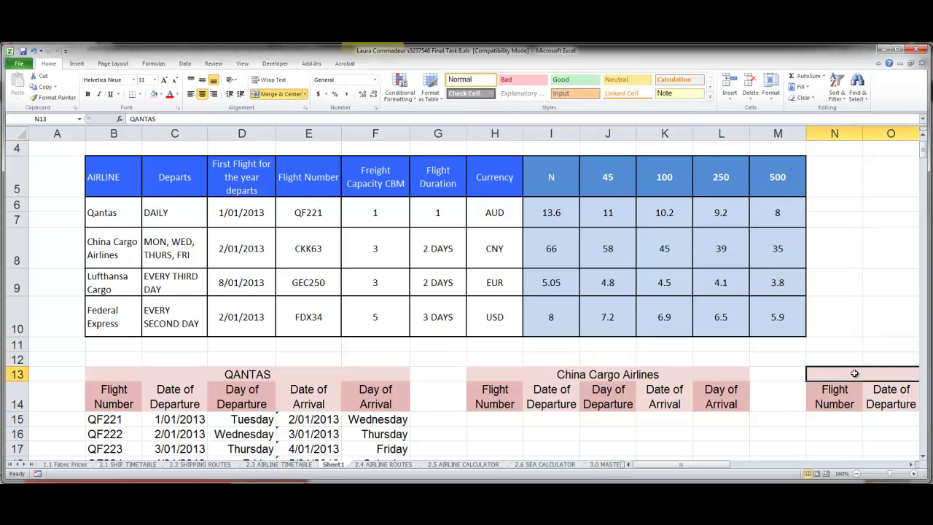
type("=")
left_click(106, 289)
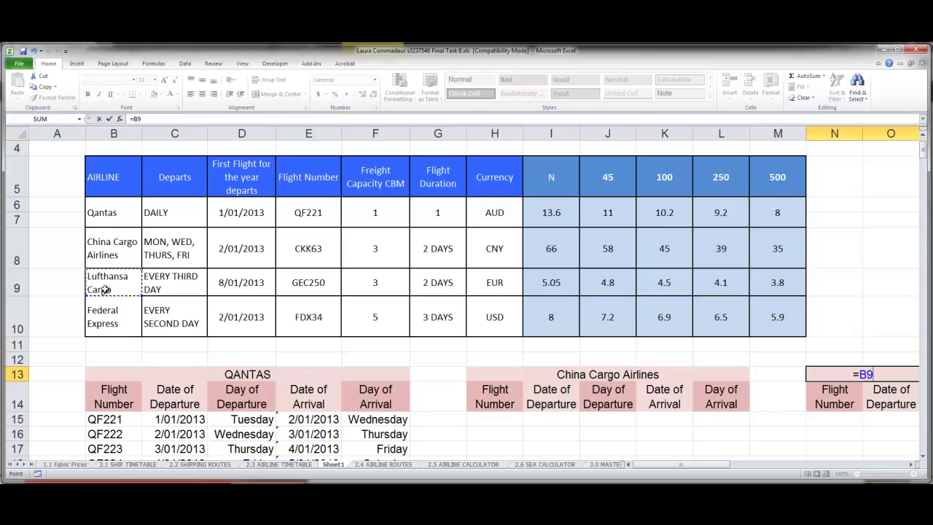
key("Return")
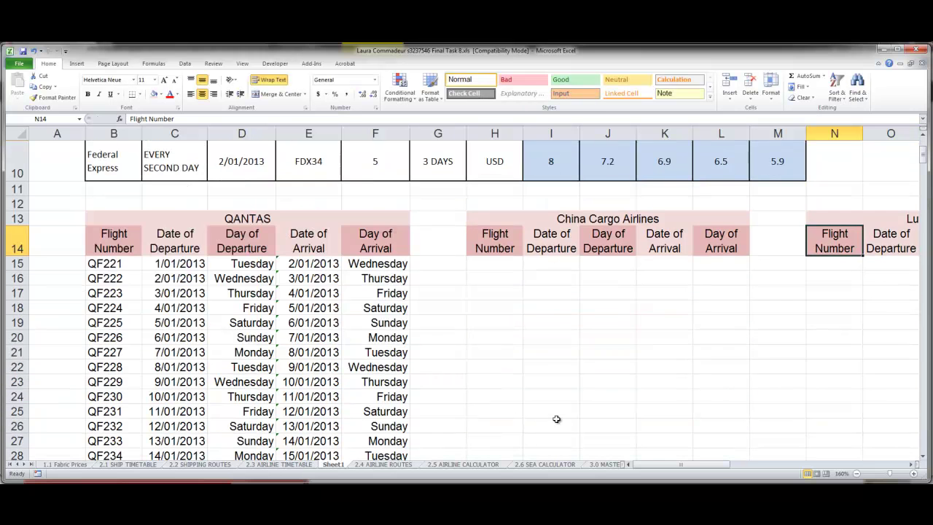
- Rename the Sheet1 tab to '2.4 AIRLINE TIMETABLE CALCULATOR'
scroll(462, 294, "up", 1)
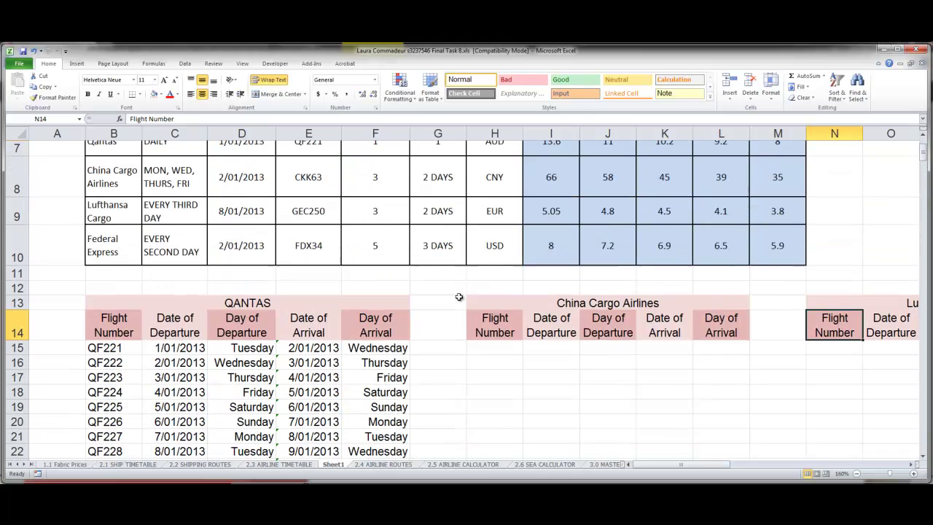
scroll(461, 306, "up", 2)
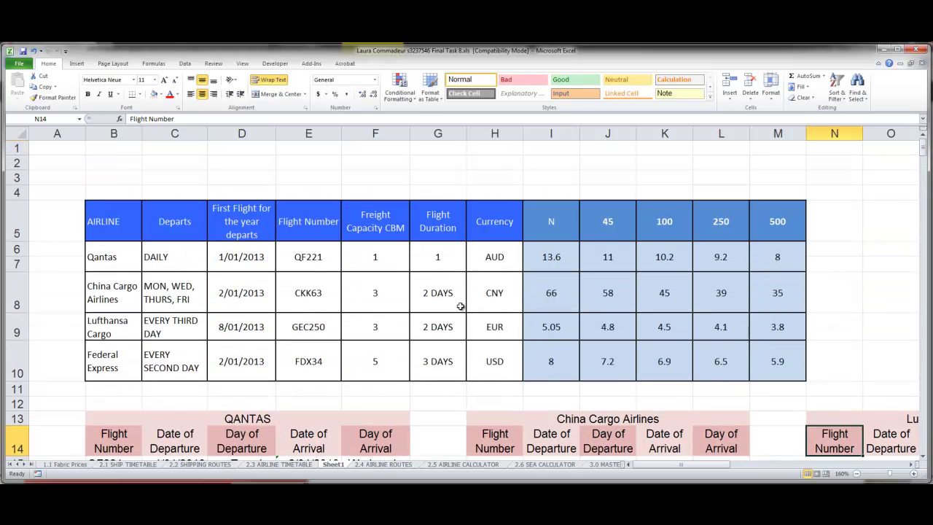
left_click(109, 292)
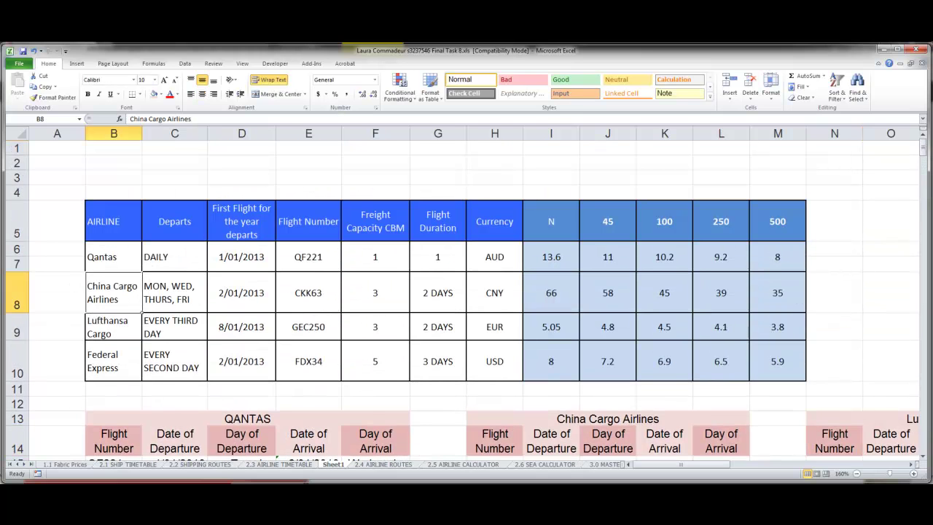
scroll(460, 306, "down", 2)
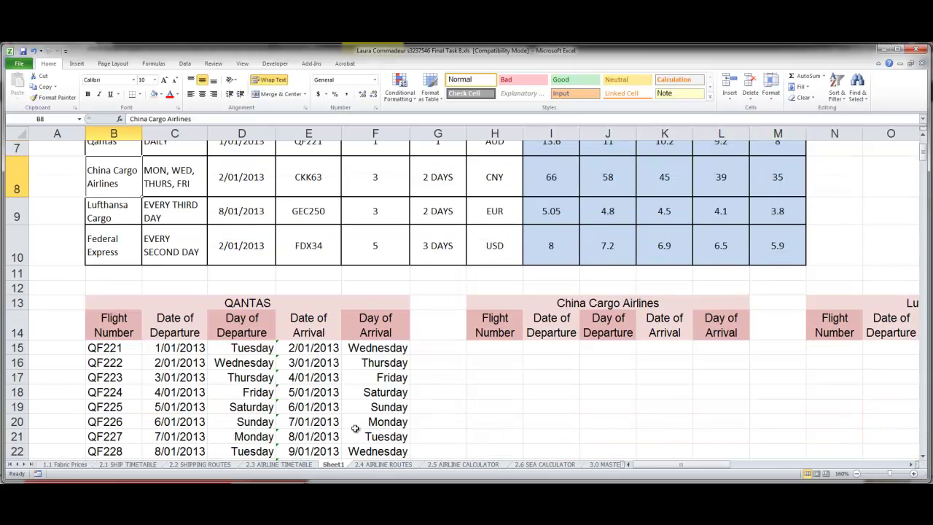
scroll(354, 432, "up", 2)
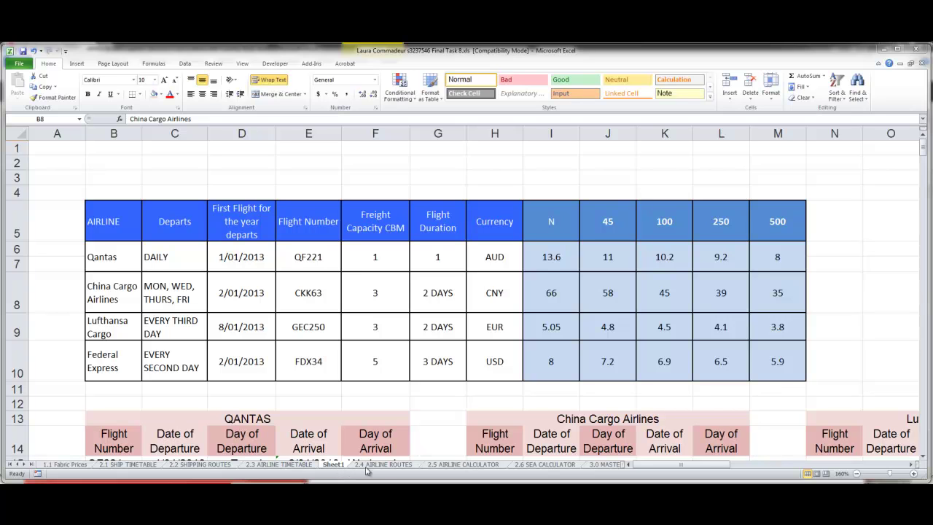
left_click_drag(337, 469, 538, 303)
type("2.4")
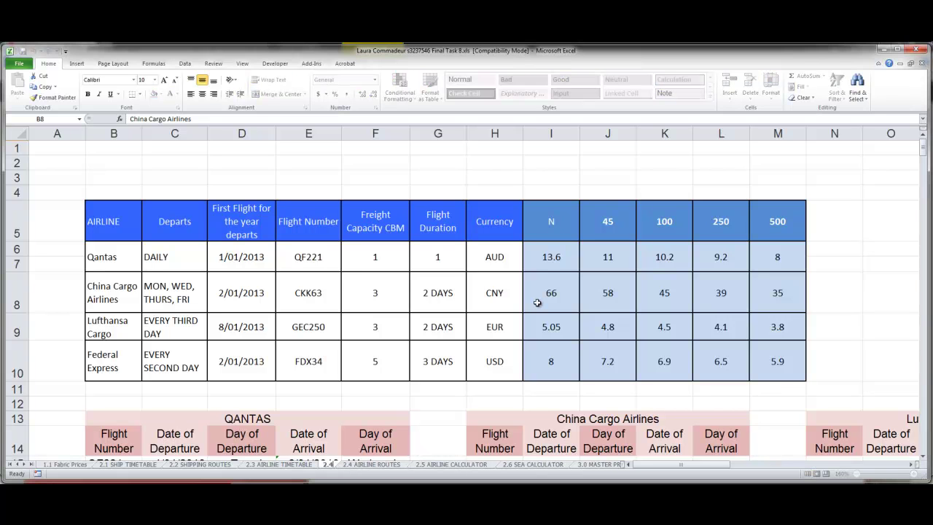
type(" AIRLINE TIMETABLE")
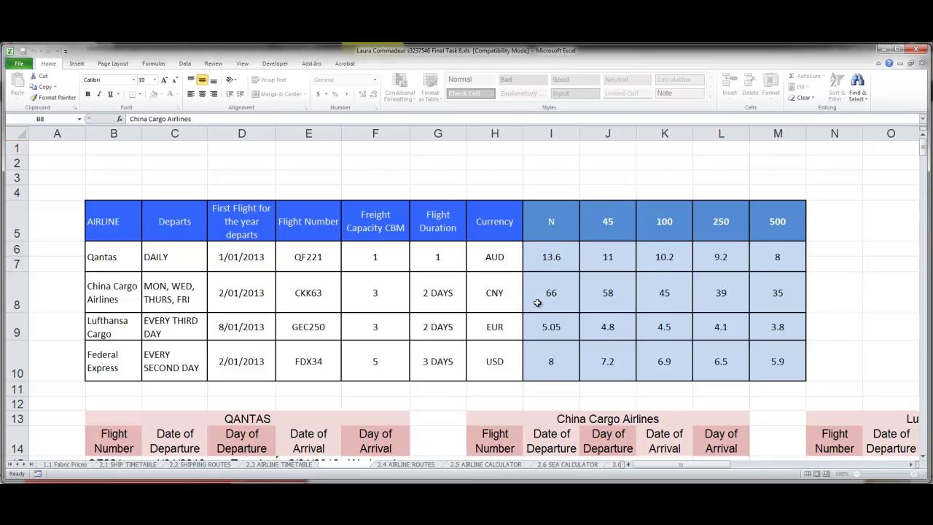
type(" CALCULATO")
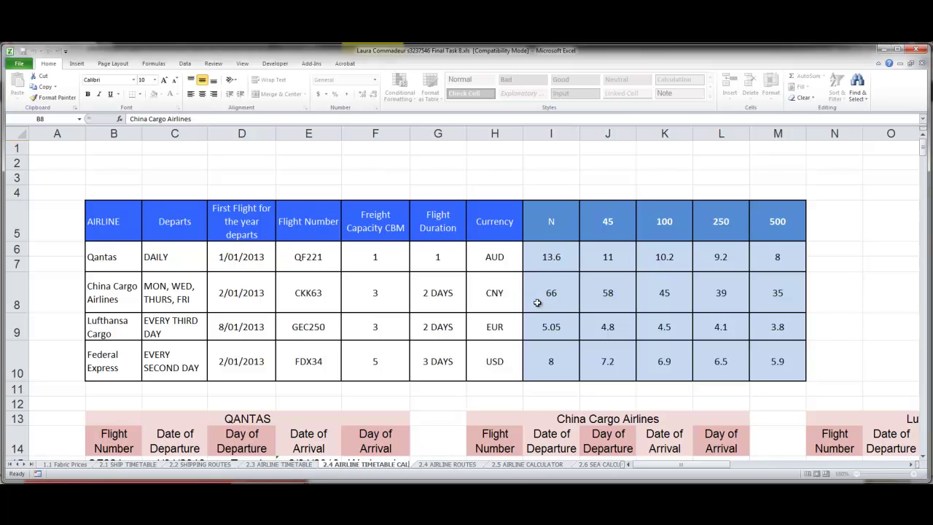